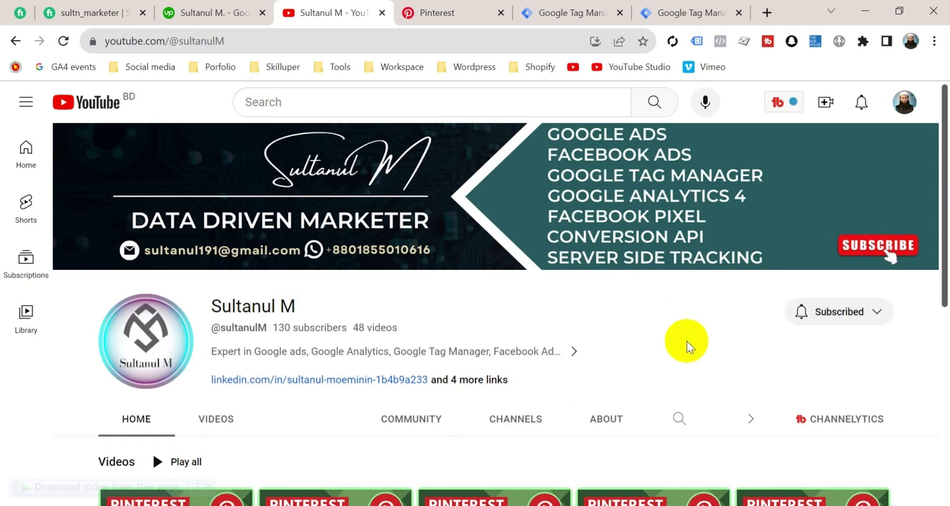
# Step: Check the Plant Shop ad account in Pinterest and tick off "Pinterest Ad account" in the Google Docs checklist
pyautogui.click(462, 472)
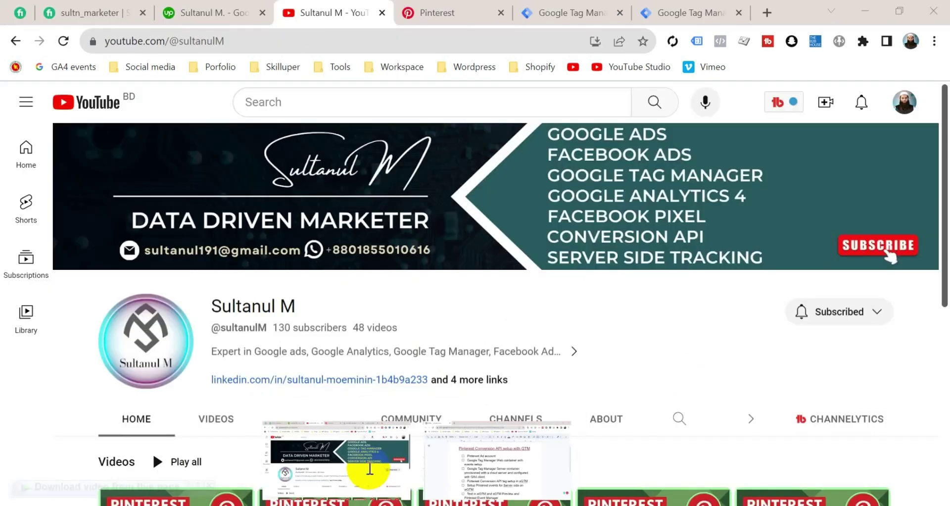
pyautogui.click(369, 468)
pyautogui.click(442, 14)
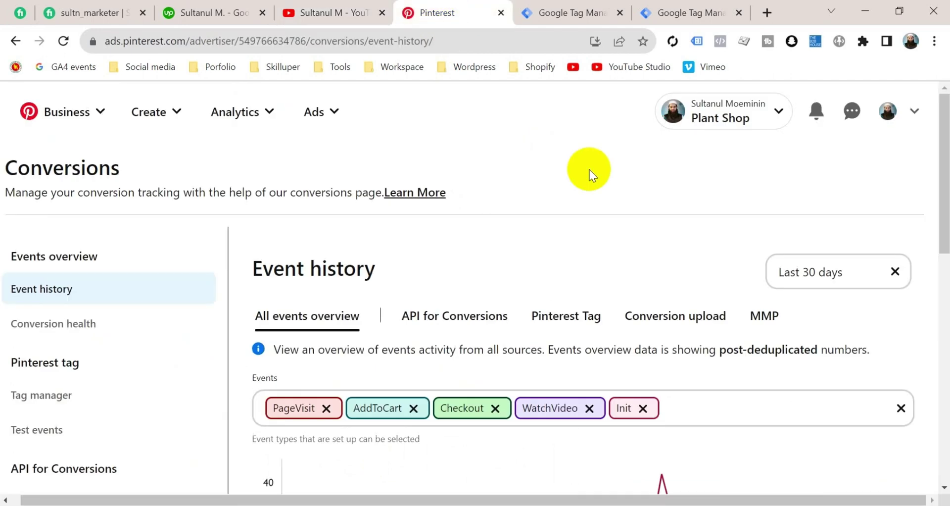
pyautogui.click(757, 118)
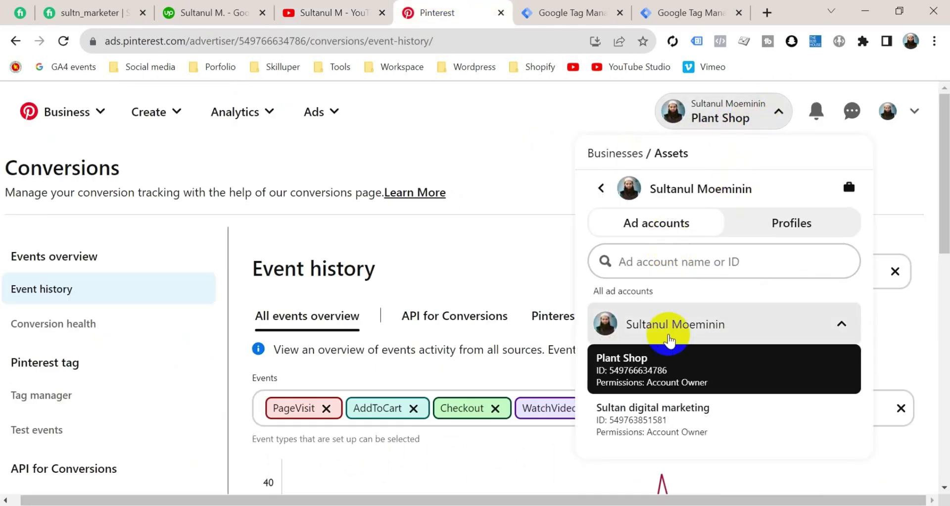
pyautogui.click(664, 365)
pyautogui.click(669, 376)
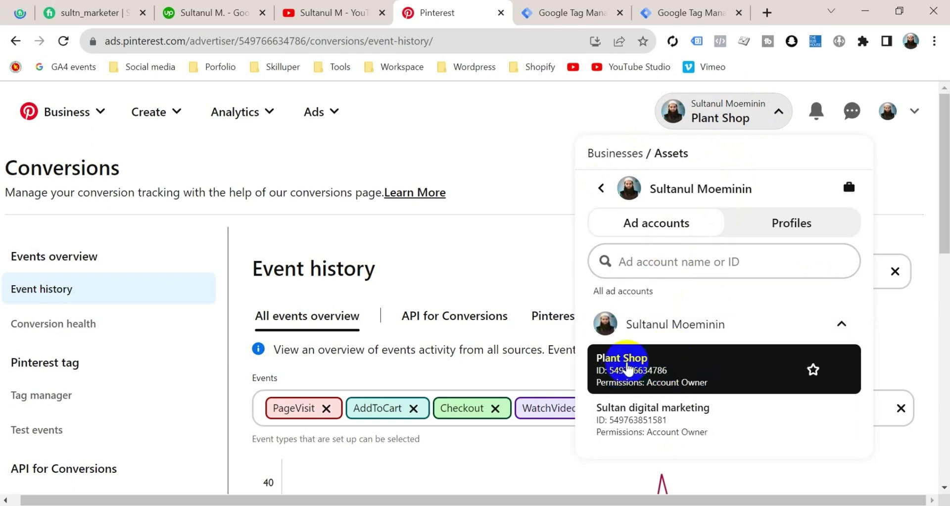
pyautogui.hotkey('alt', 'Tab')
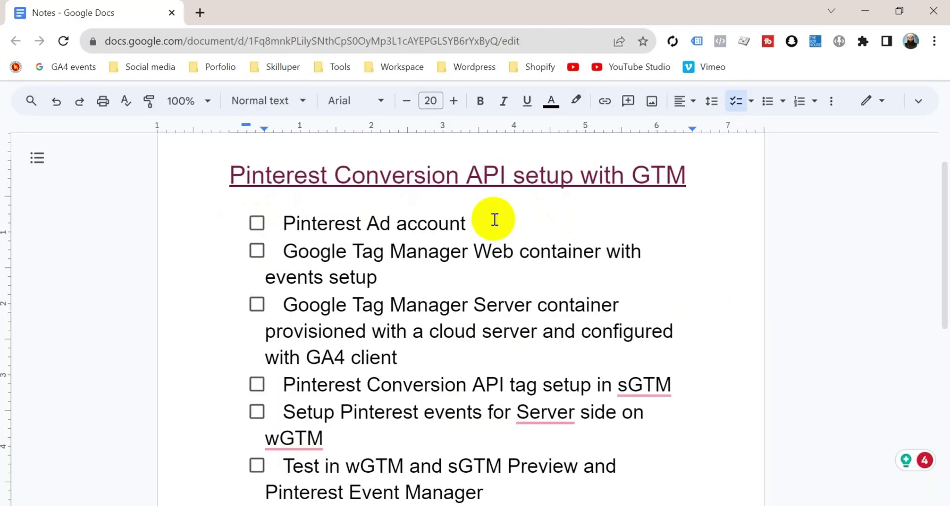
pyautogui.click(257, 222)
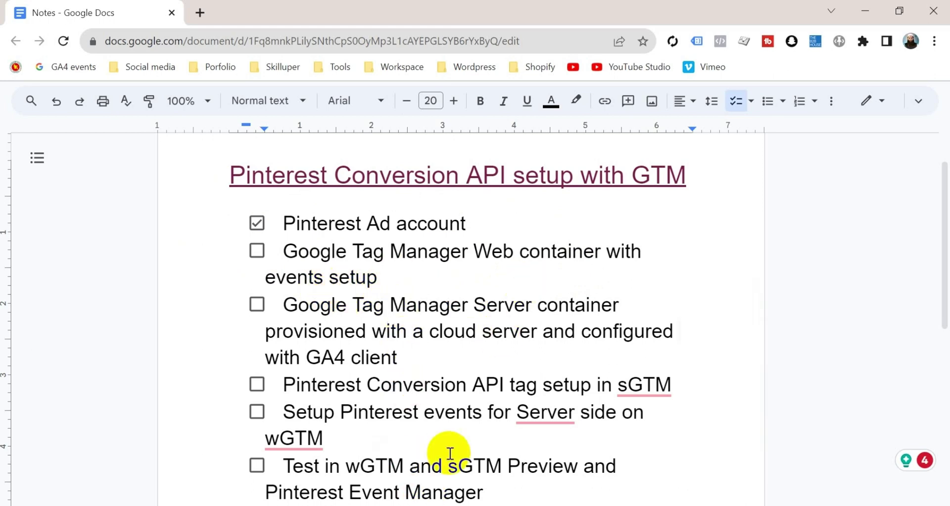
# Step: Review the tags of the Plant Shop - Web container in Tag Manager and tick off the web container item in the Google Docs checklist
pyautogui.hotkey('alt', 'Tab')
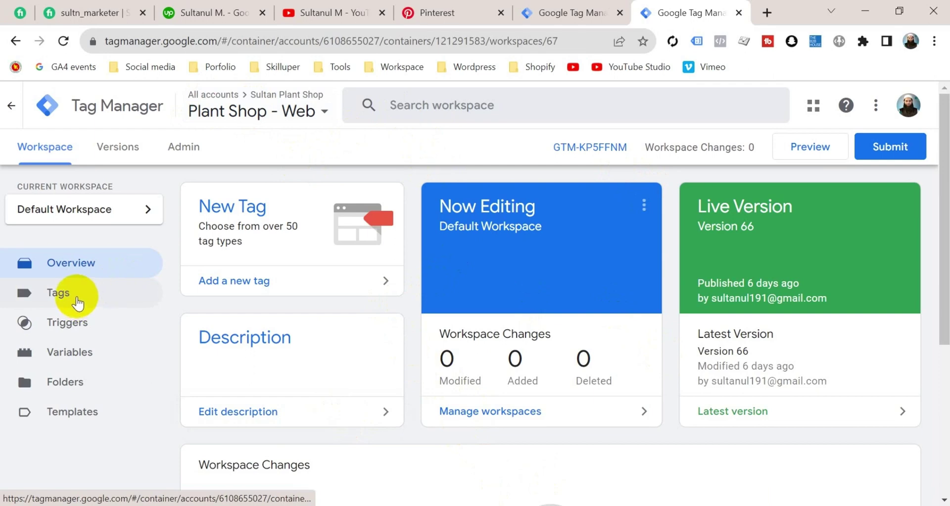
pyautogui.click(77, 299)
pyautogui.scroll(-4, 240, 299)
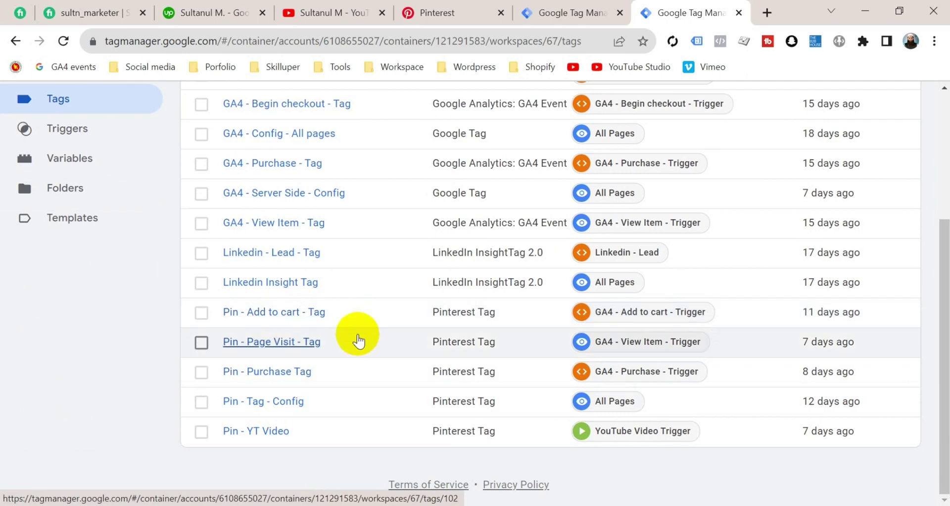
pyautogui.click(471, 446)
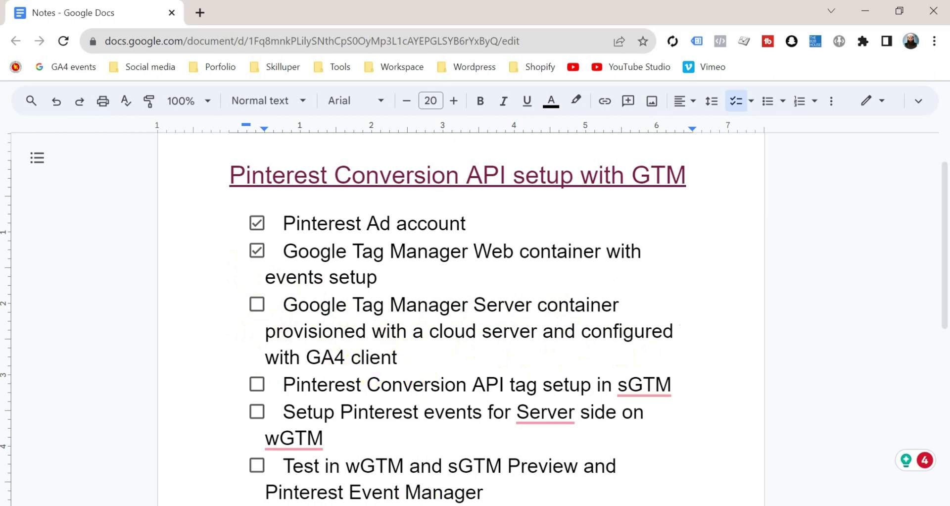
# Step: Switch to the Plant Shop - Server container in Tag Manager and check its tagging server provisioning and its clients
pyautogui.click(378, 471)
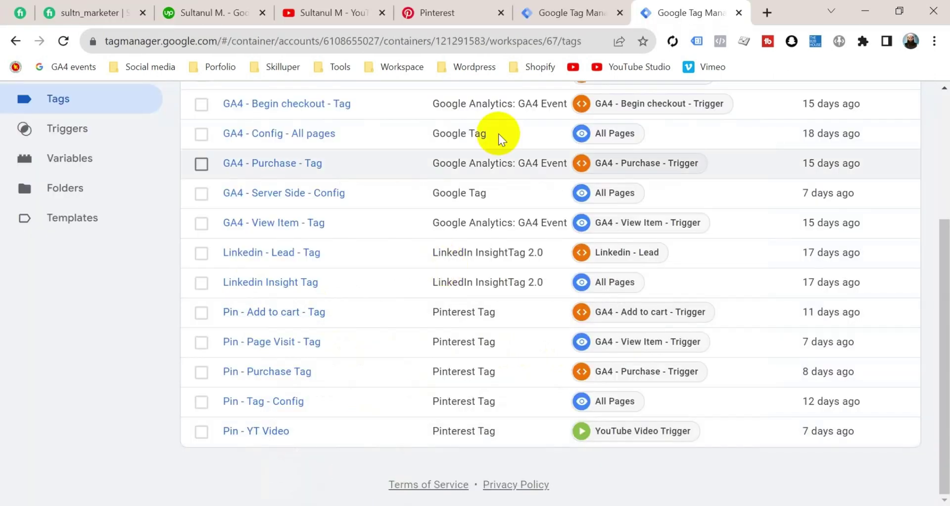
pyautogui.click(574, 14)
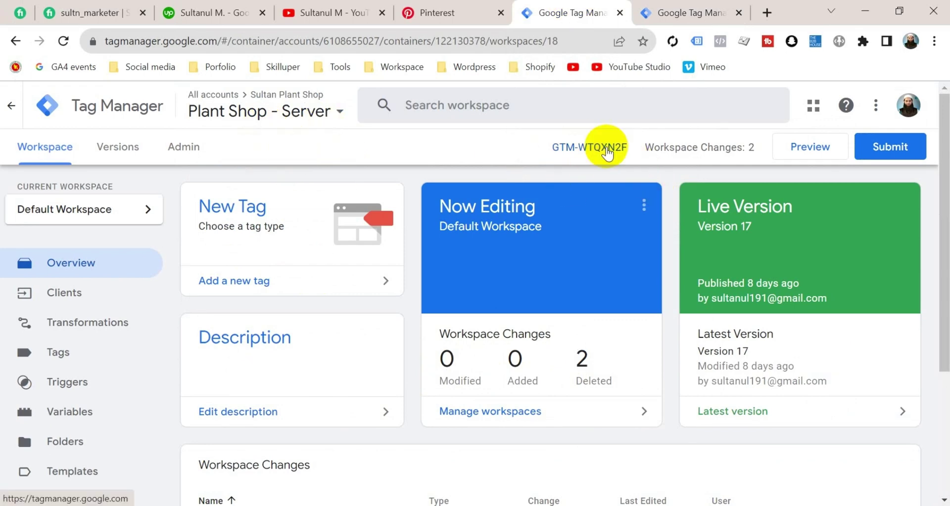
pyautogui.click(607, 154)
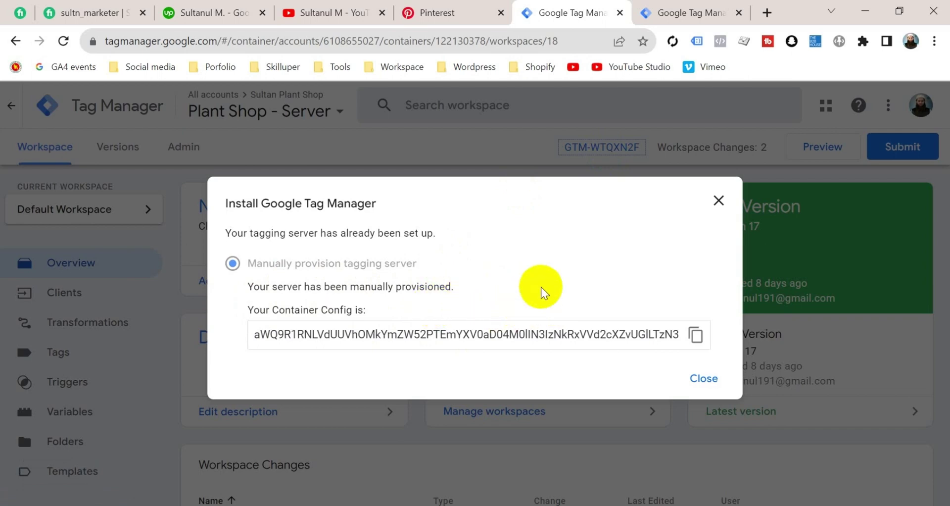
pyautogui.click(718, 201)
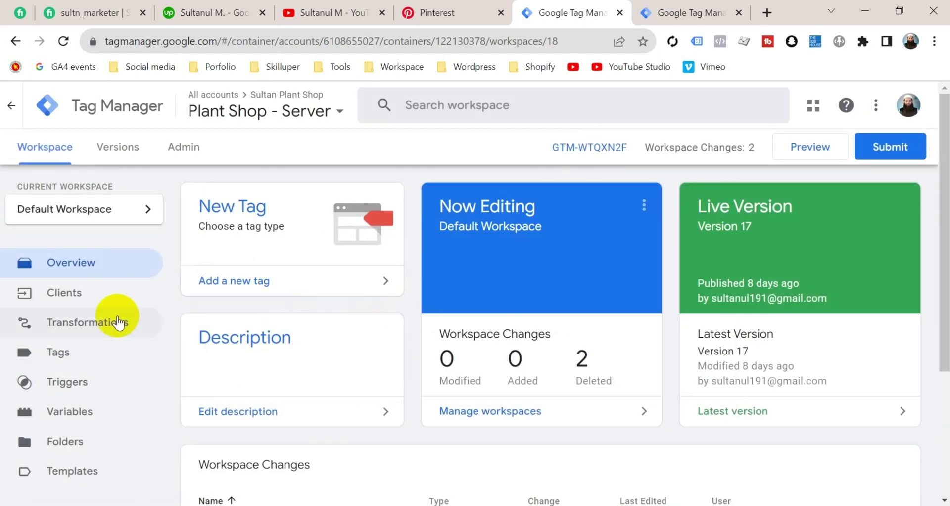
pyautogui.click(83, 299)
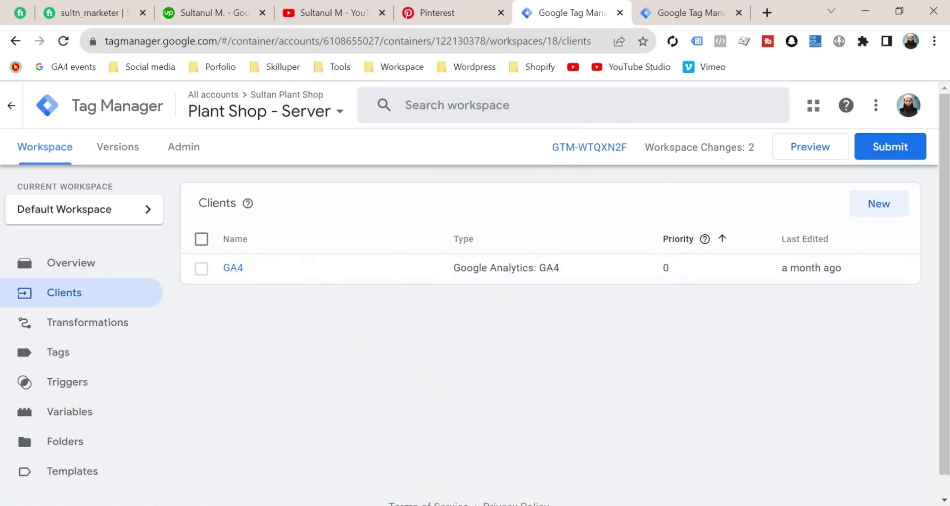
# Step: Tick off the Google Tag Manager Server container item in the Google Docs checklist and read the remaining items
pyautogui.moveTo(418, 503)
pyautogui.click(477, 464)
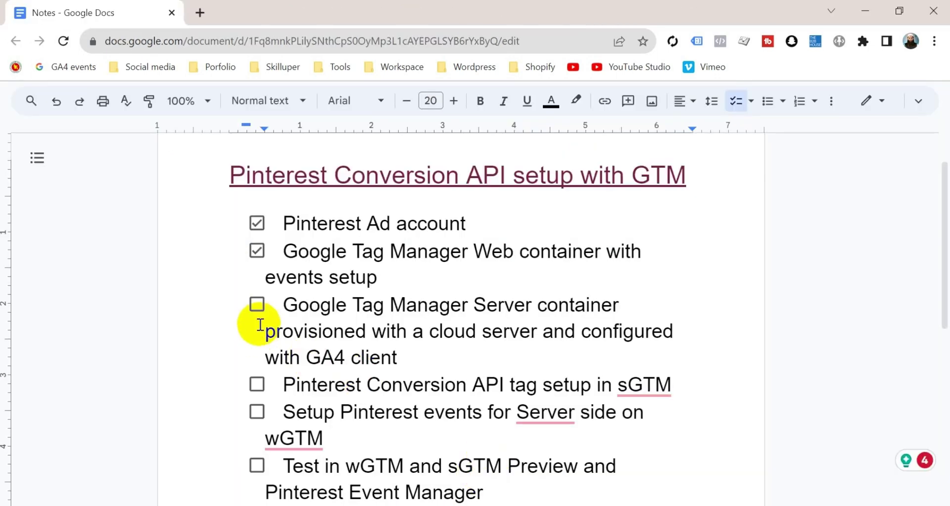
pyautogui.click(258, 305)
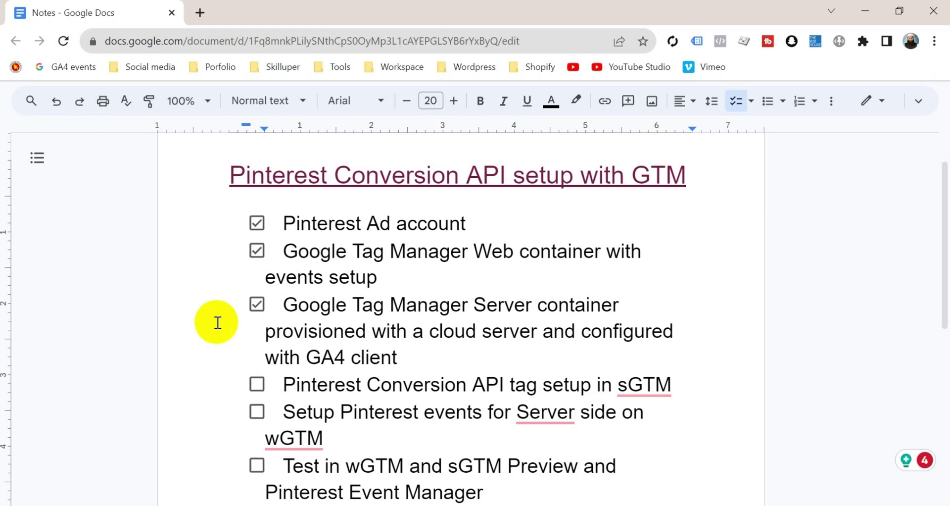
pyautogui.scroll(-2, 218, 322)
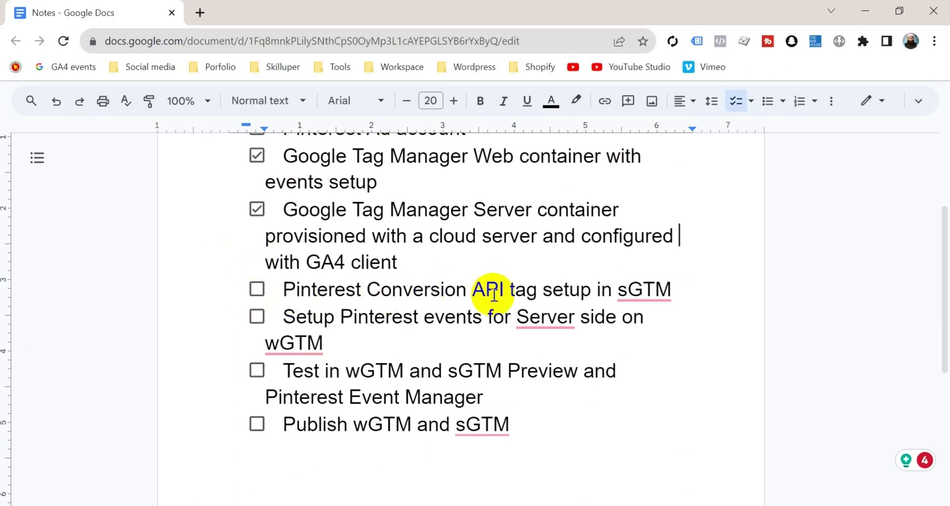
# Step: Return to Tag Manager, start a new tag in the Plant Shop - Server container and open its tag type selection
pyautogui.moveTo(742, 303)
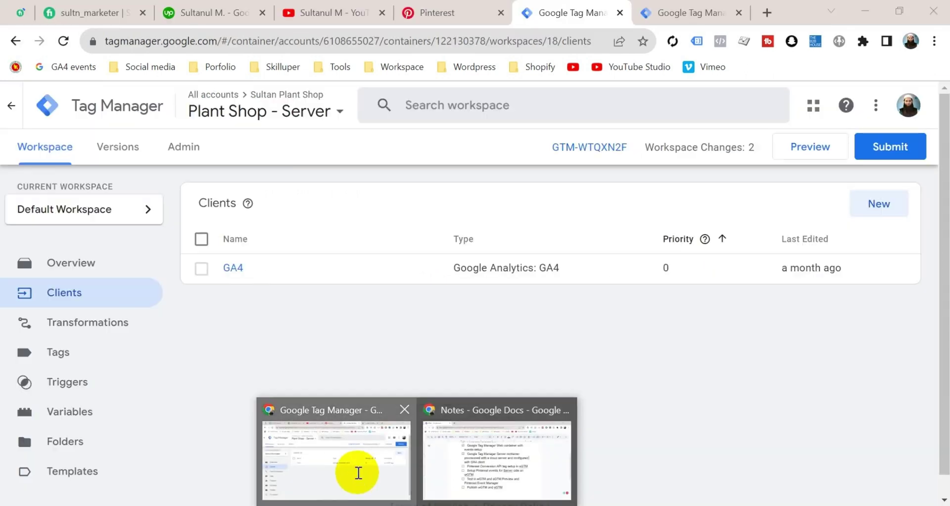
pyautogui.click(358, 471)
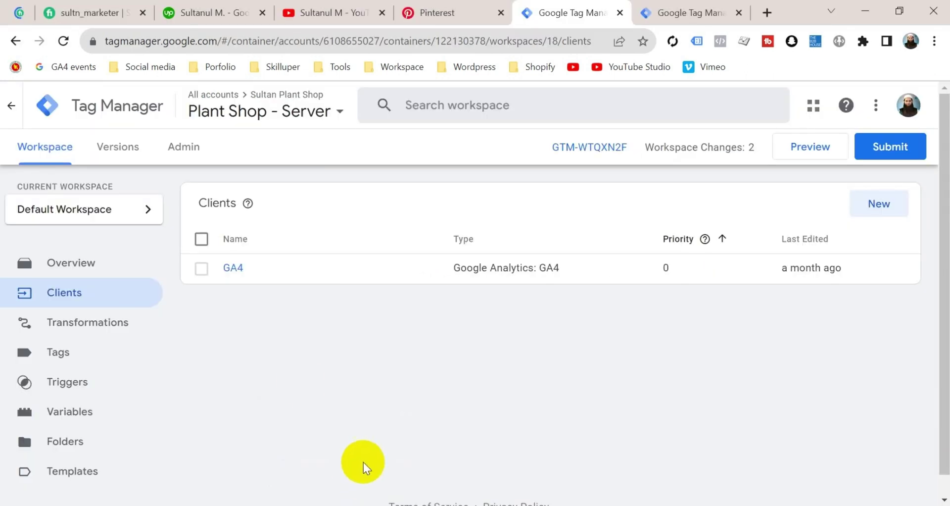
pyautogui.click(89, 352)
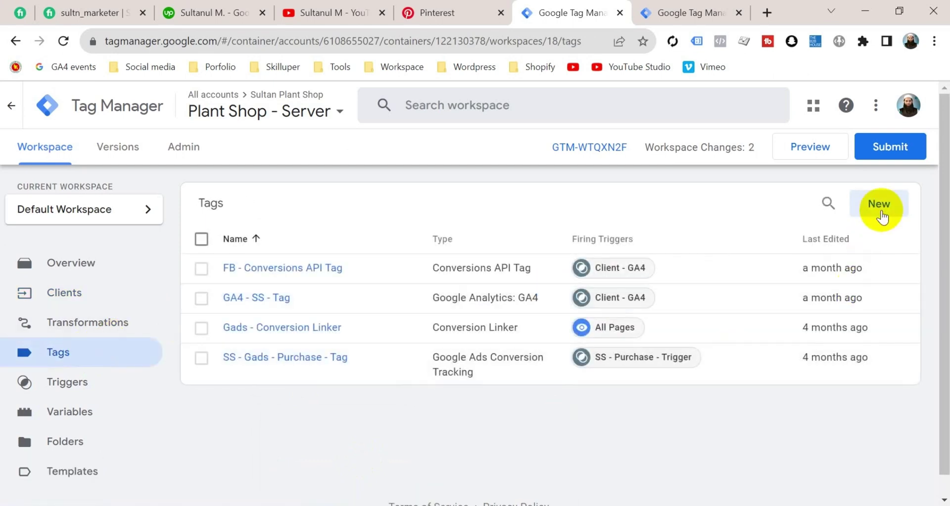
pyautogui.click(880, 216)
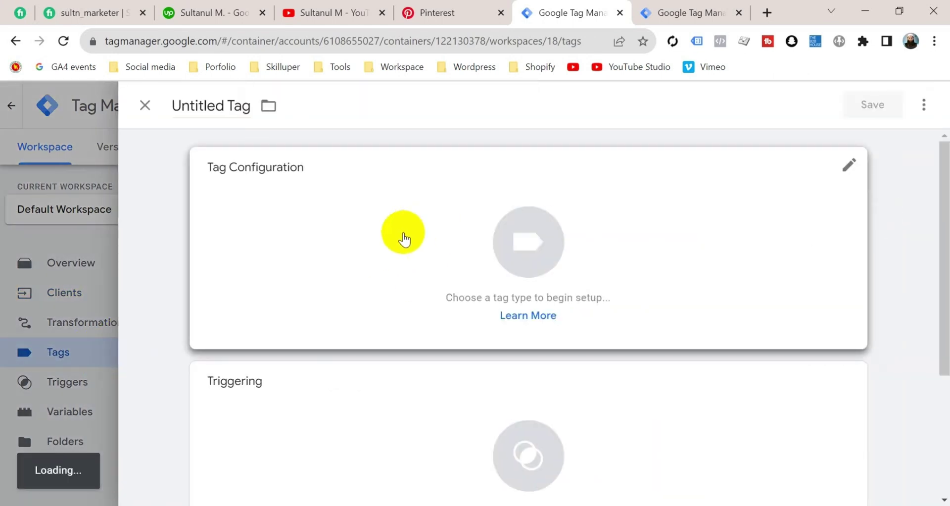
pyautogui.click(402, 233)
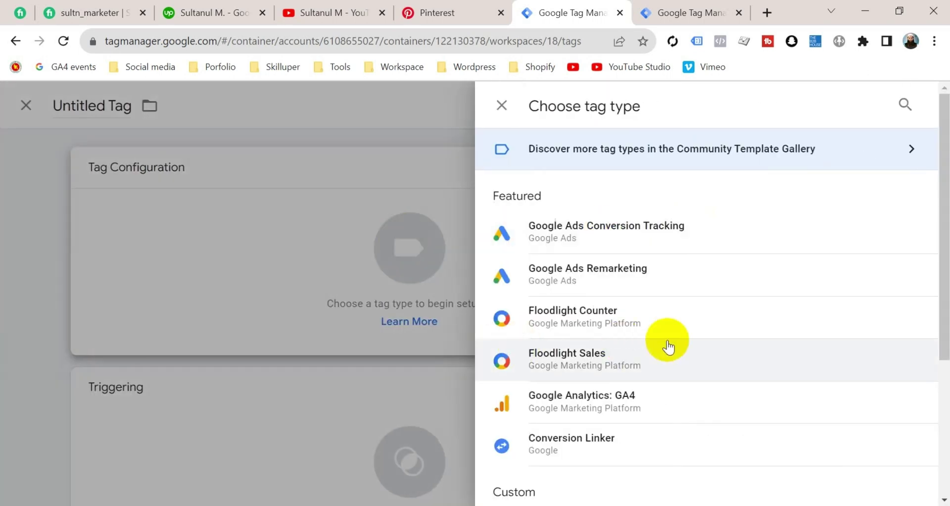
# Step: Search the Community Template Gallery for "pinter" and add the Pinterest API for Conversions Tag template to the workspace
pyautogui.scroll(-3, 668, 347)
pyautogui.scroll(3, 668, 343)
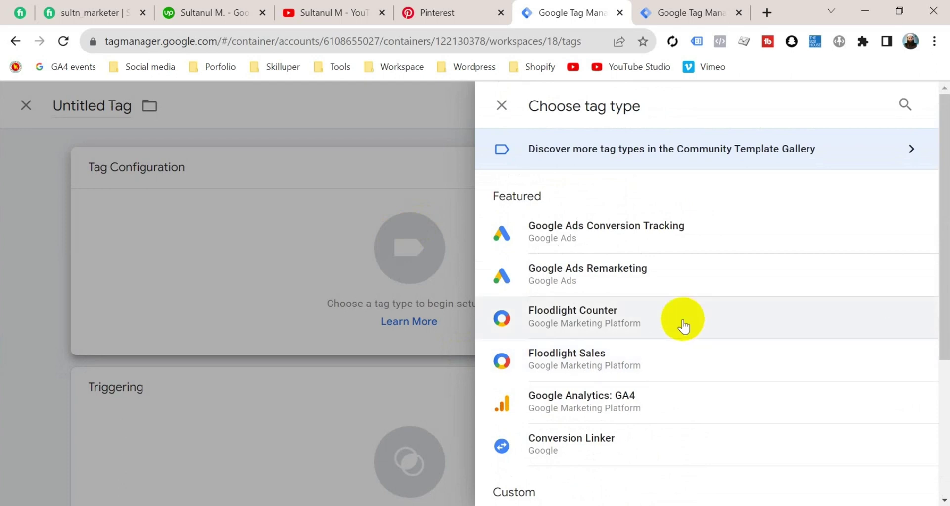
pyautogui.click(880, 154)
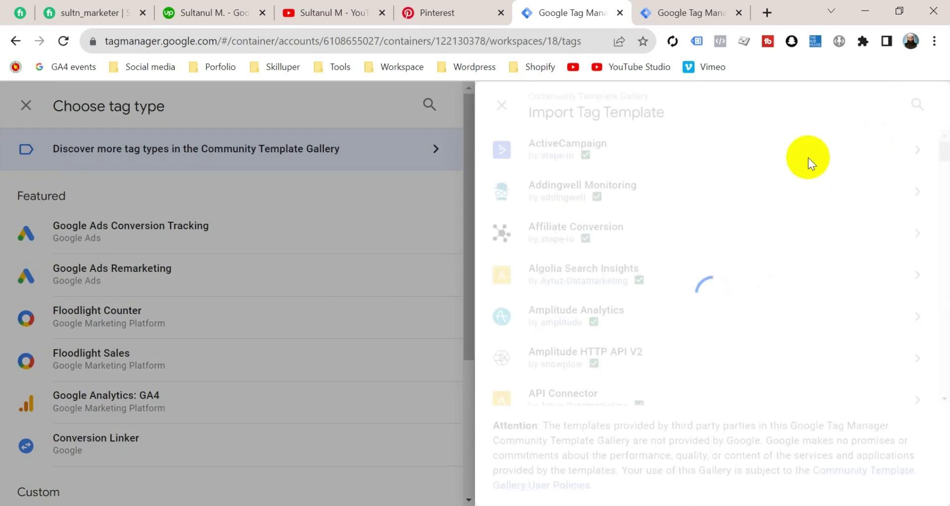
pyautogui.click(917, 104)
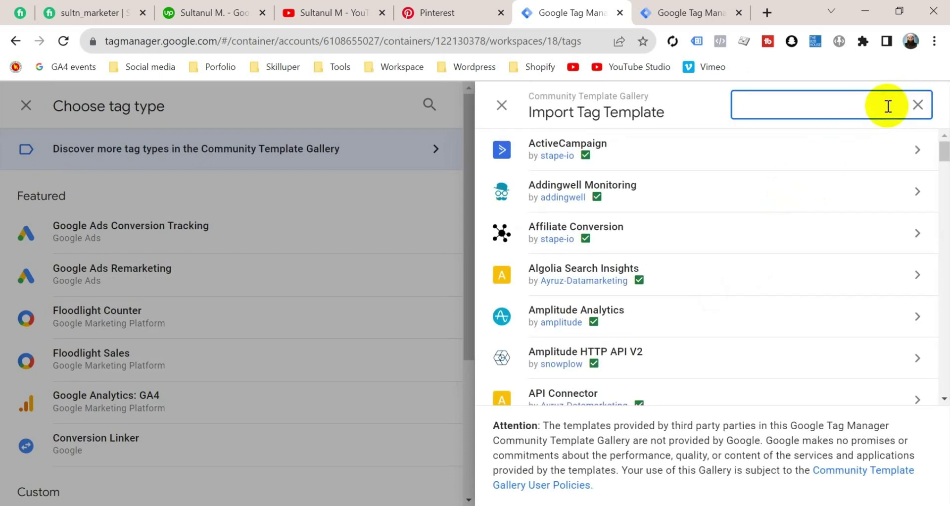
pyautogui.write('pinter')
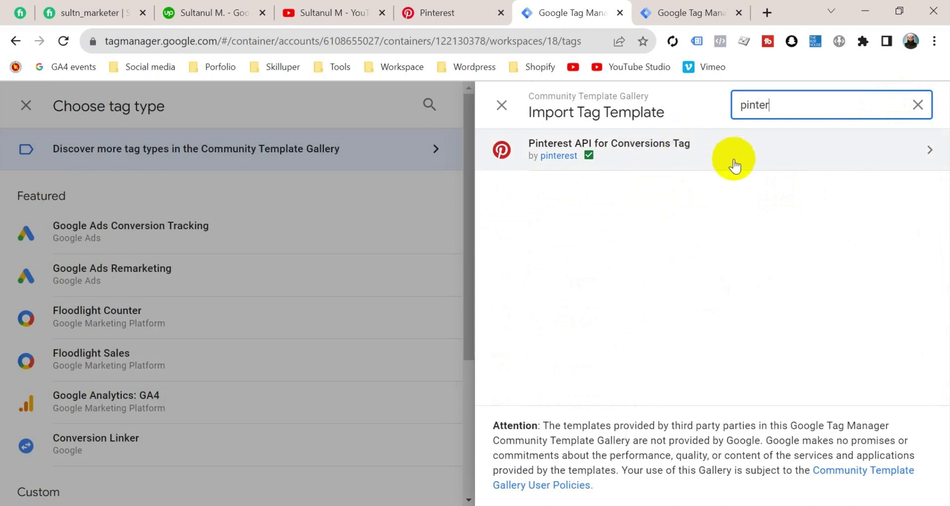
pyautogui.click(687, 148)
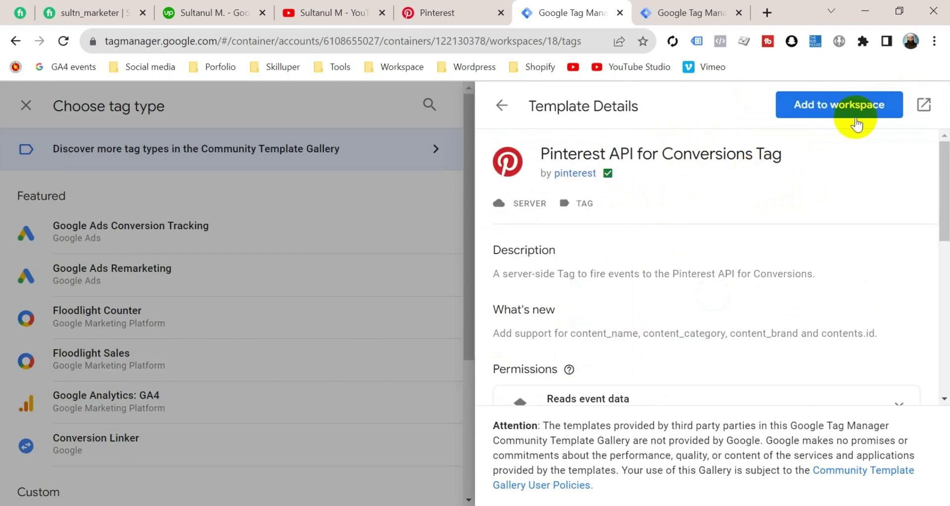
pyautogui.click(850, 98)
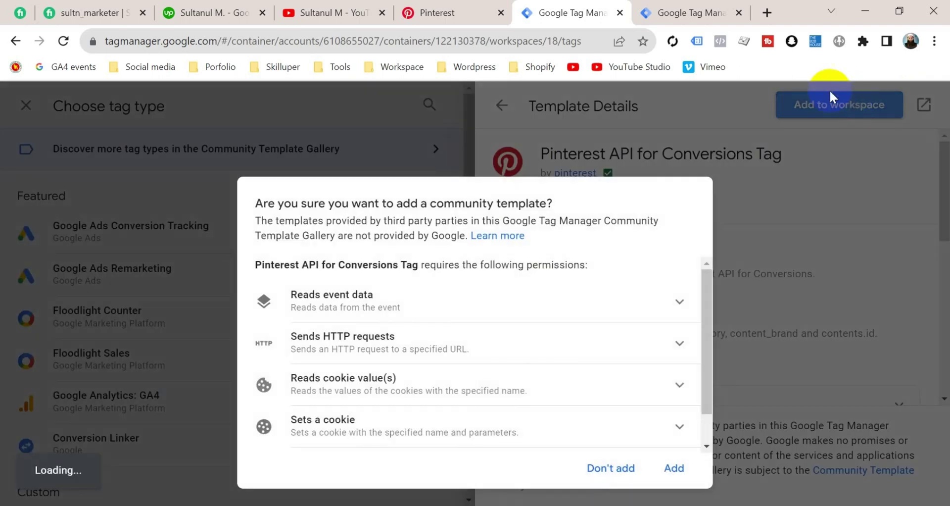
pyautogui.click(674, 468)
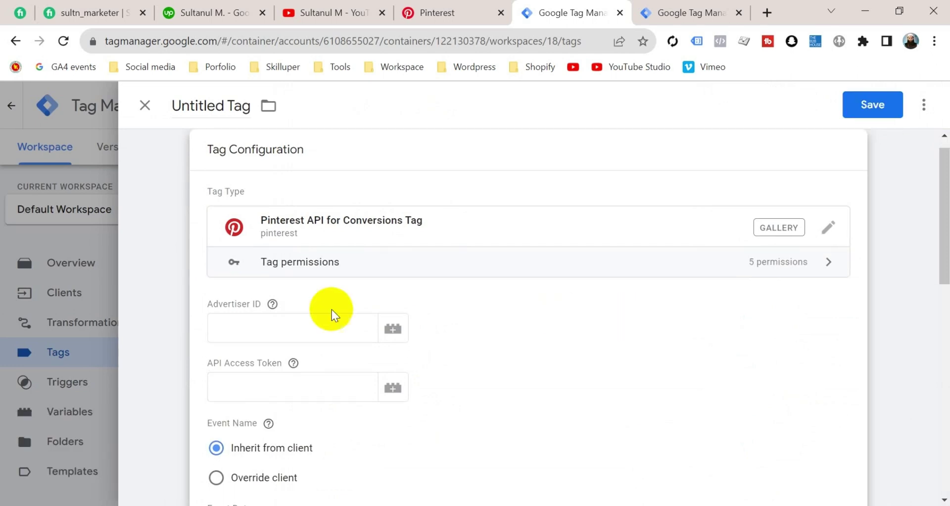
# Step: Switch to Pinterest and open the list of ad accounts in Business Manager
pyautogui.click(286, 321)
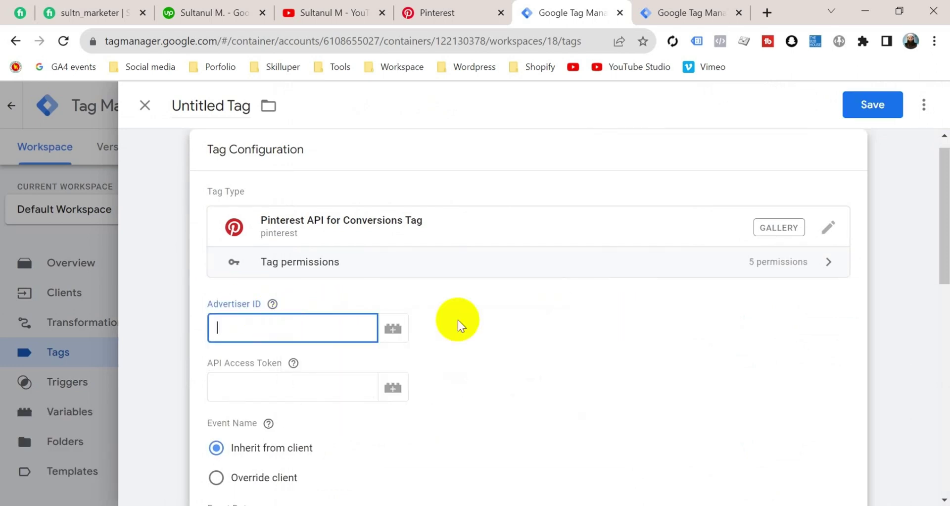
pyautogui.click(445, 10)
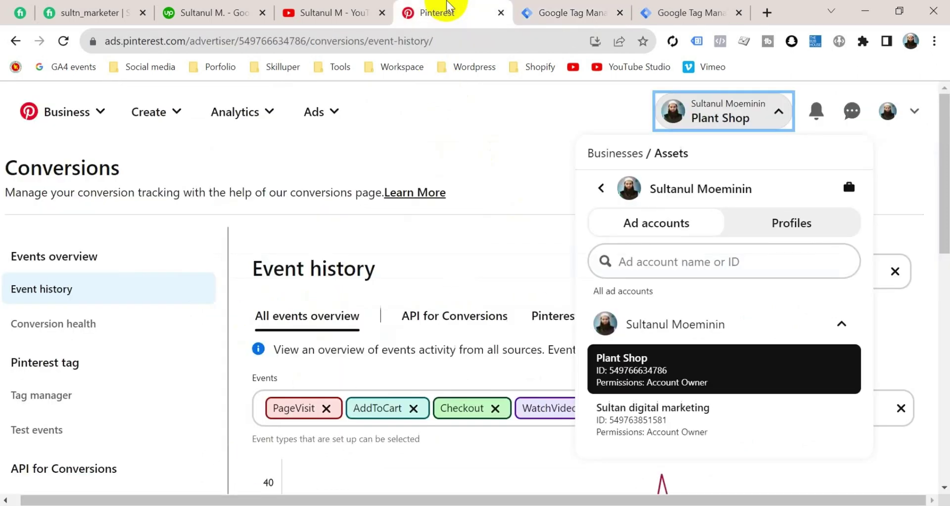
pyautogui.click(732, 117)
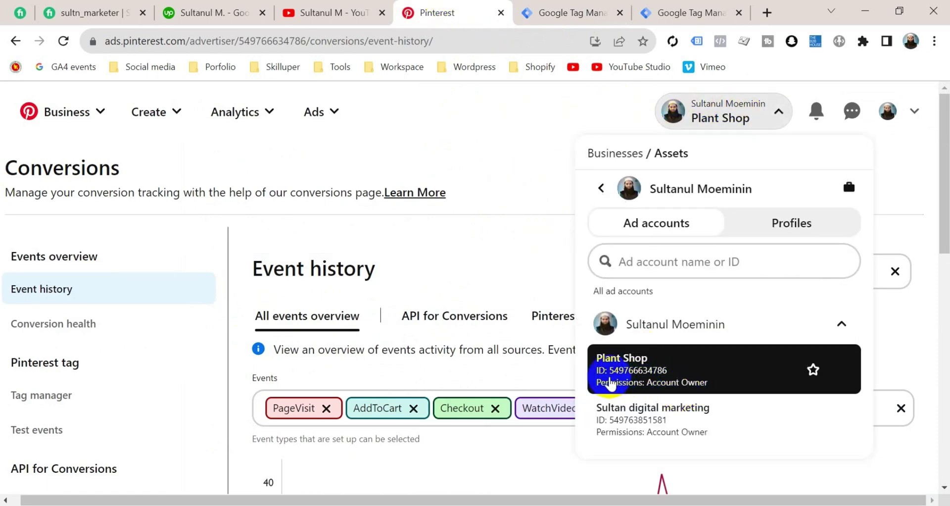
pyautogui.click(609, 377)
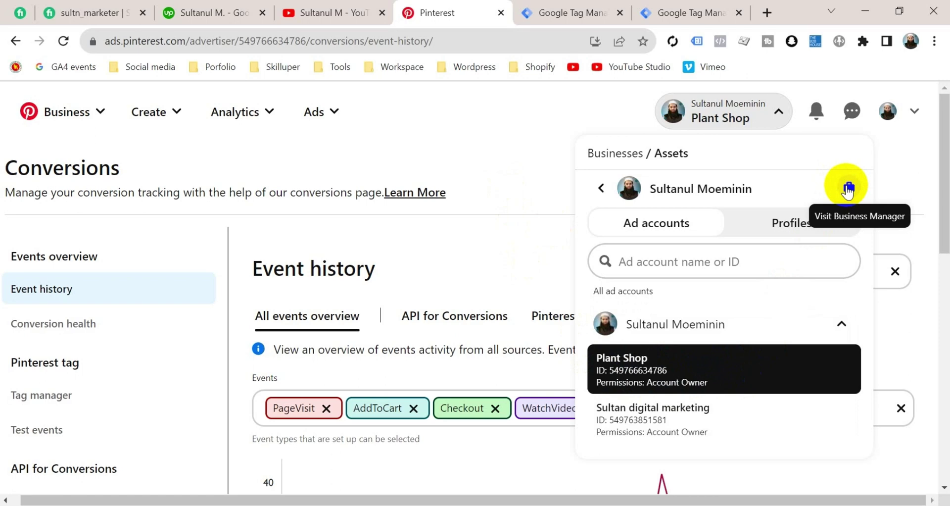
pyautogui.click(848, 187)
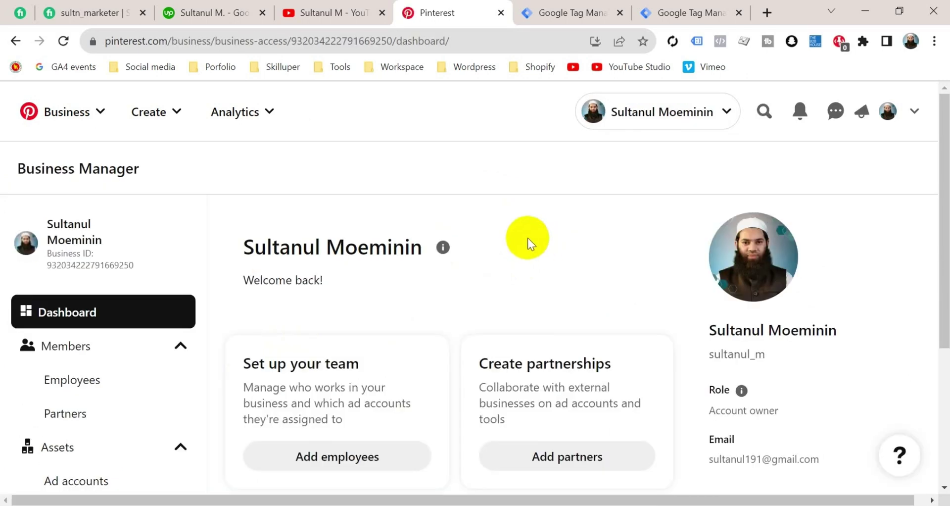
pyautogui.click(92, 487)
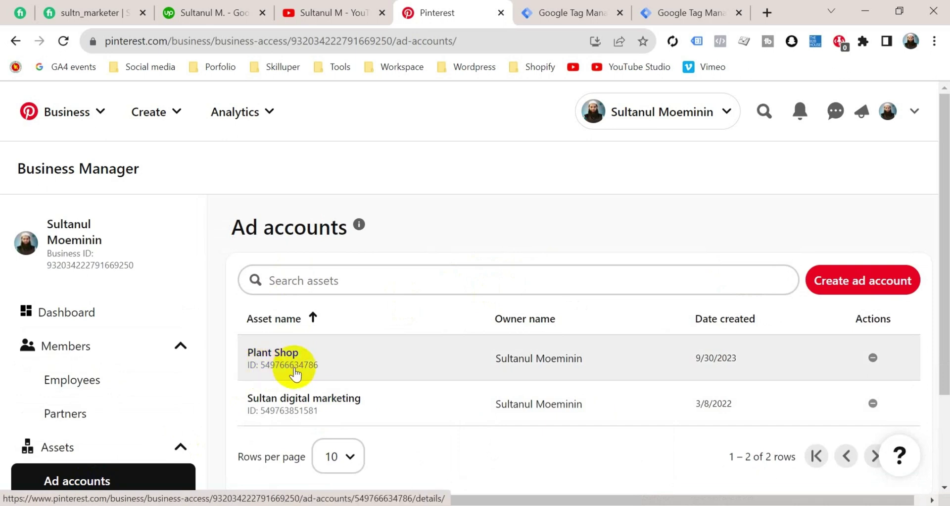
# Step: Copy the Plant Shop ad account's ID and paste it as the Advertiser ID of the Pinterest tag in Tag Manager
pyautogui.click(372, 360)
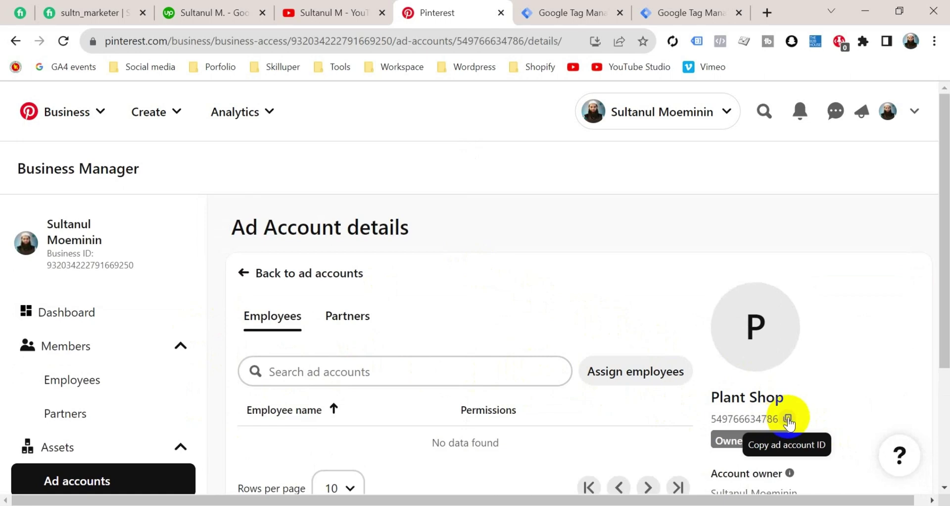
pyautogui.click(787, 420)
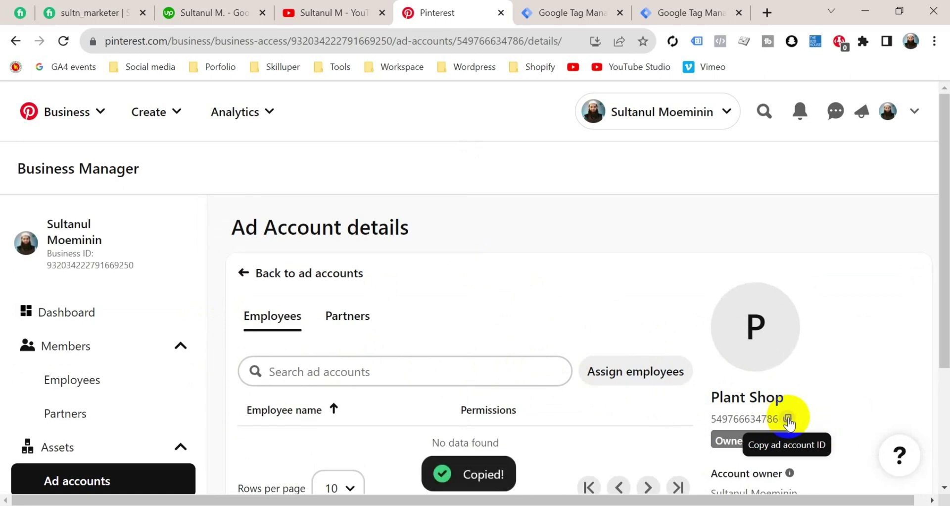
pyautogui.click(551, 8)
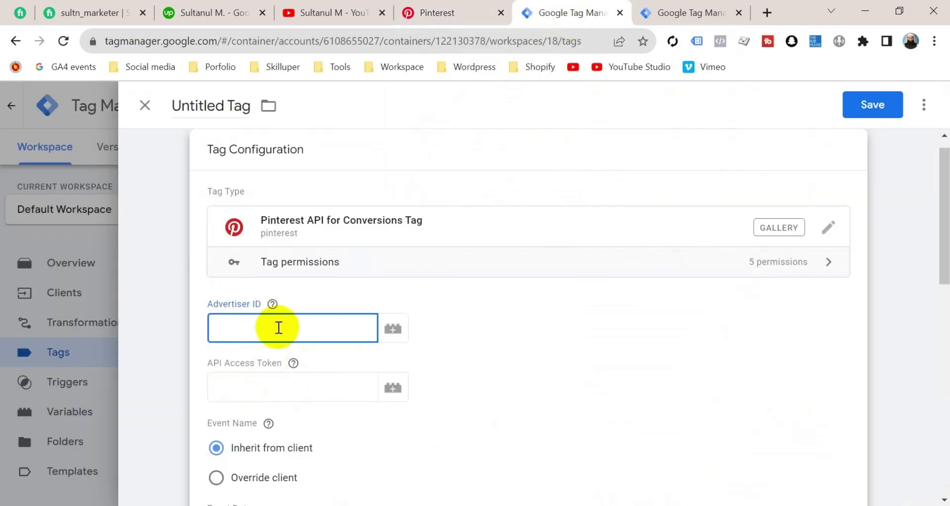
pyautogui.hotkey('ctrl', 'v')
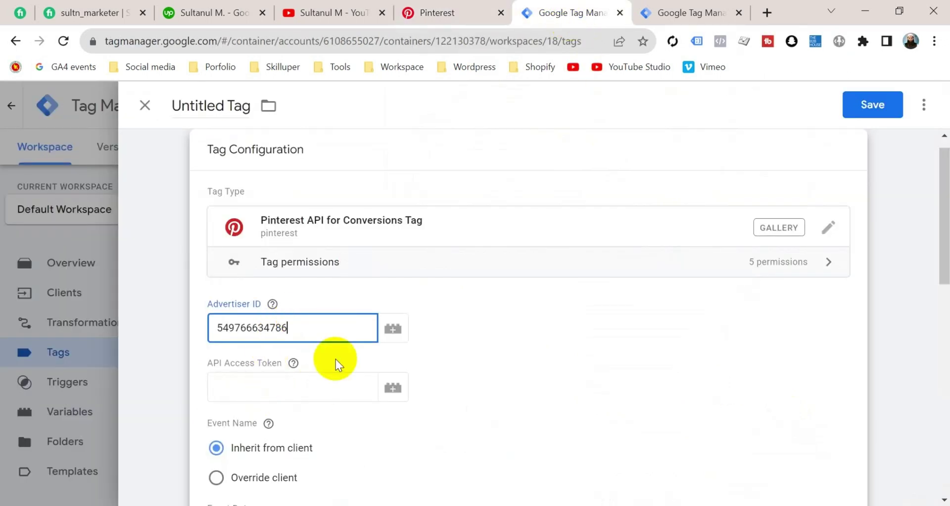
# Step: Return to Pinterest and open the Conversion access token page of the Plant Shop ad account through its conversion tags
pyautogui.click(247, 380)
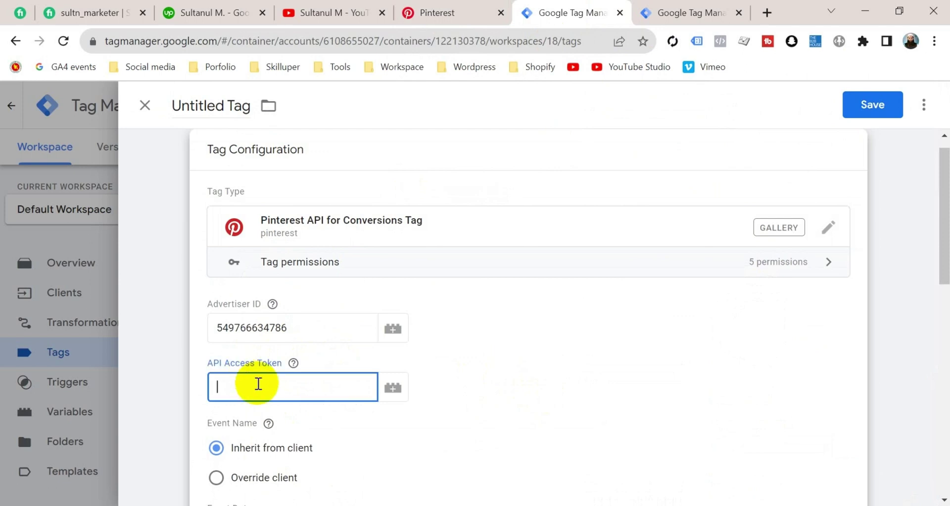
pyautogui.click(438, 22)
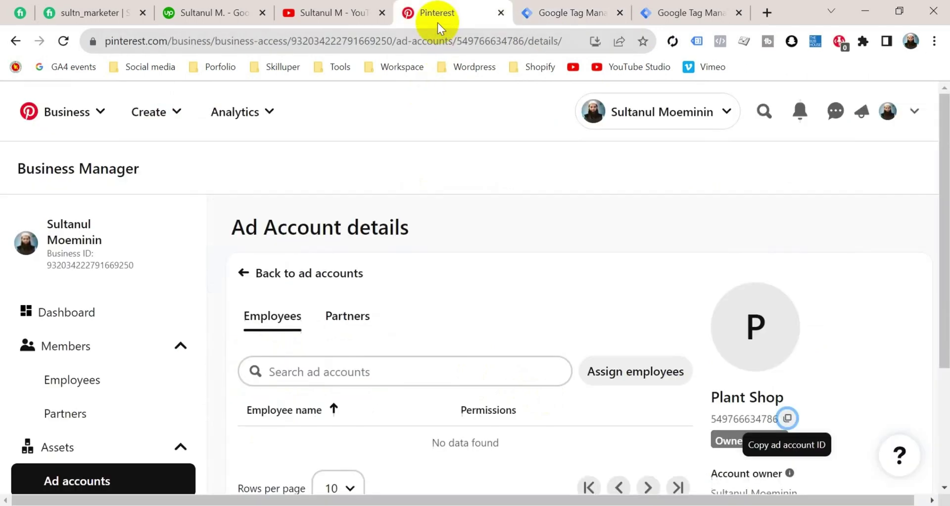
pyautogui.scroll(-3, 470, 401)
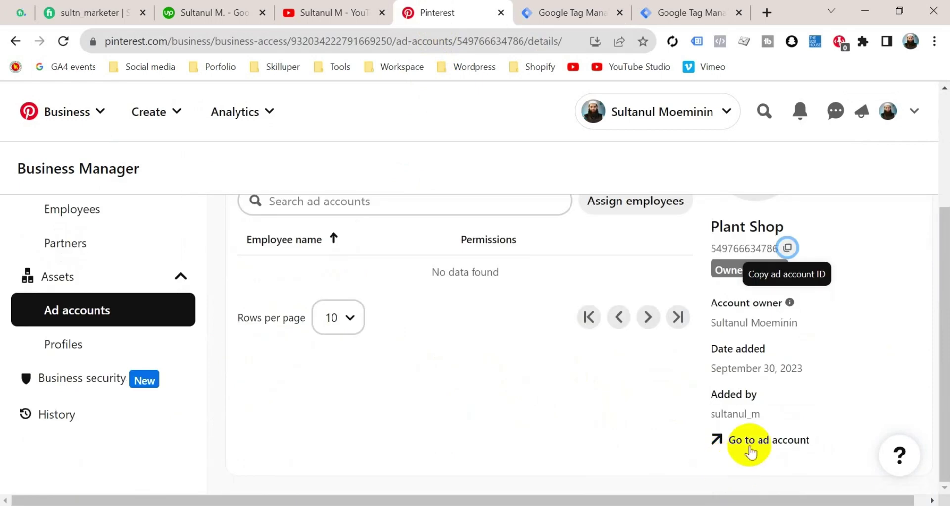
pyautogui.click(761, 439)
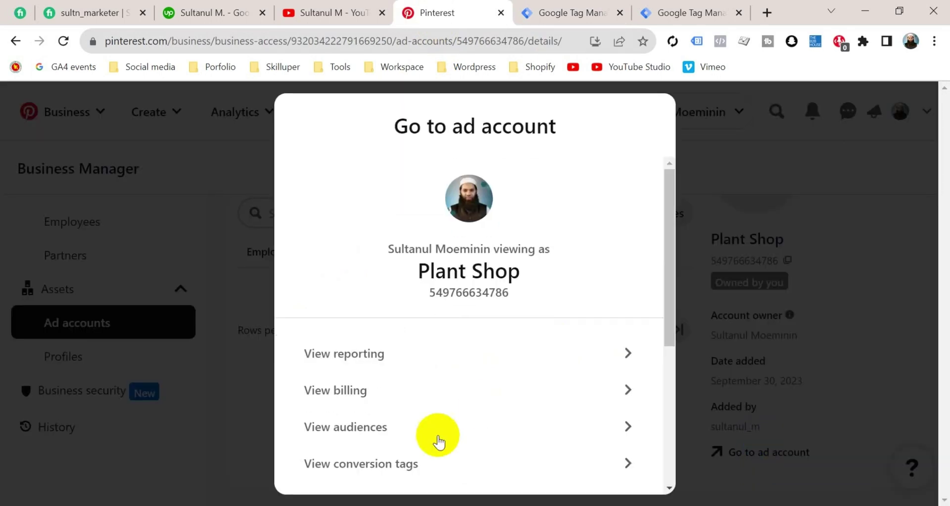
pyautogui.click(440, 461)
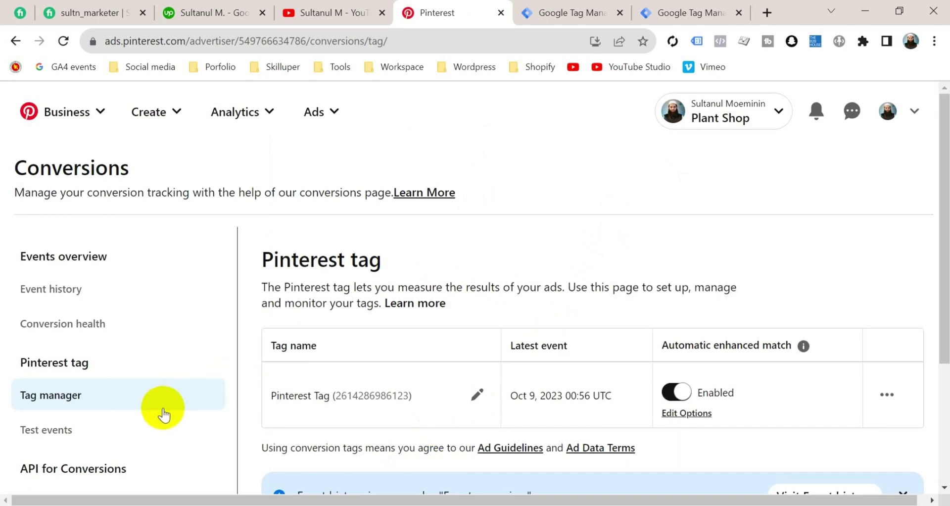
pyautogui.scroll(-2, 136, 406)
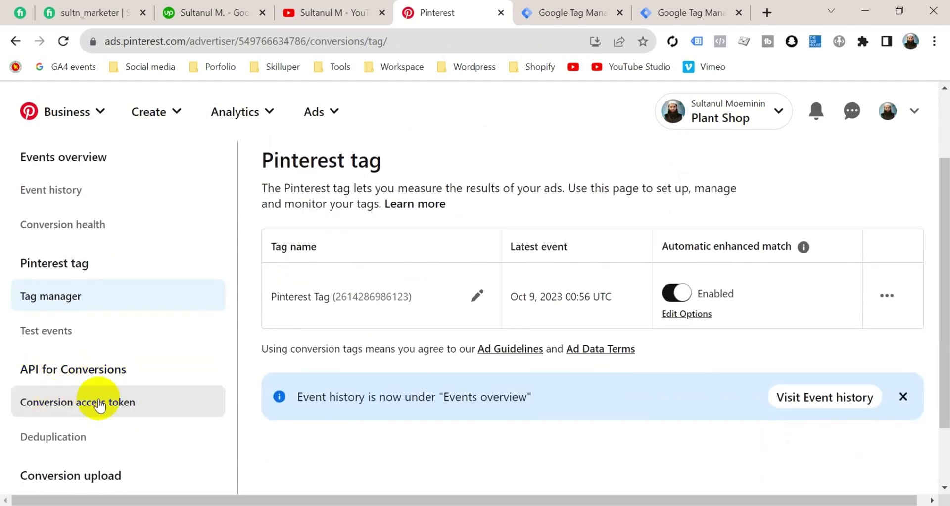
pyautogui.click(145, 408)
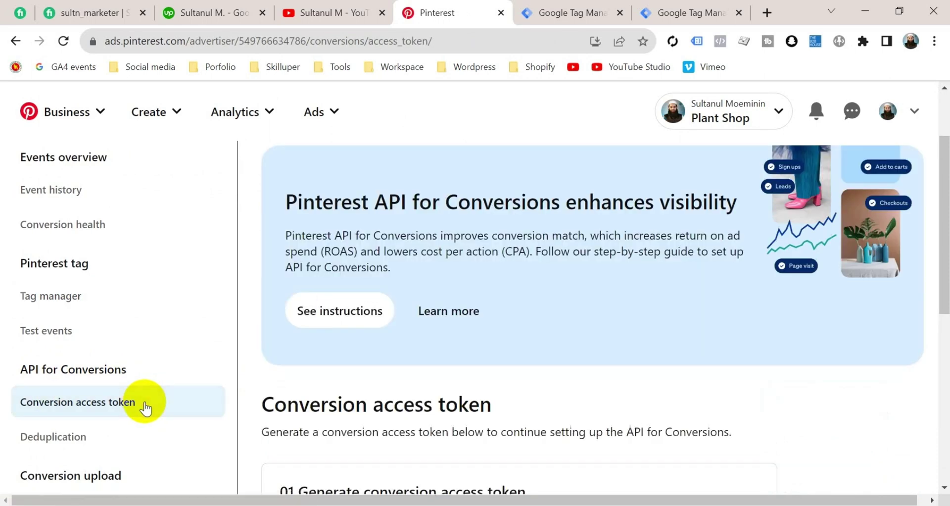
# Step: Generate and copy the conversion access token, and paste it as the API Access Token of the Pinterest tag in Tag Manager
pyautogui.scroll(-3, 494, 409)
pyautogui.scroll(-1, 428, 437)
pyautogui.click(396, 431)
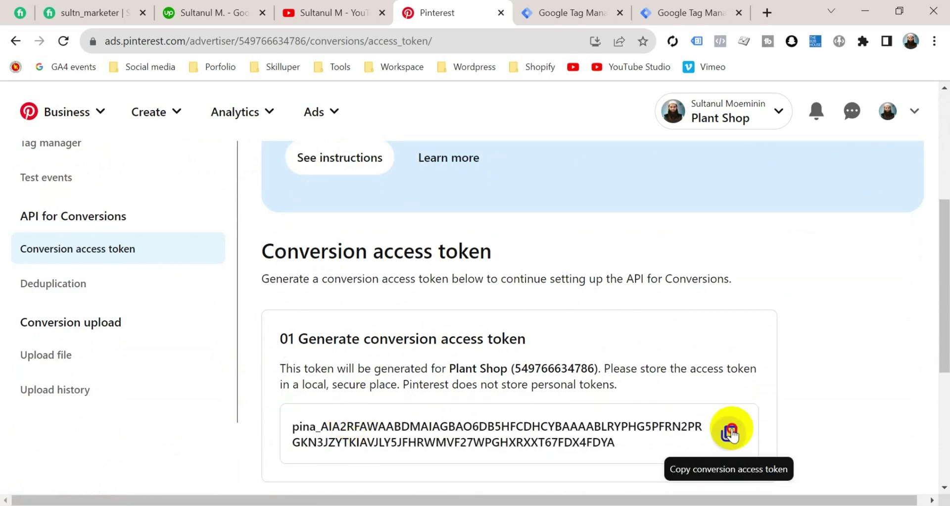
pyautogui.click(730, 434)
pyautogui.click(569, 15)
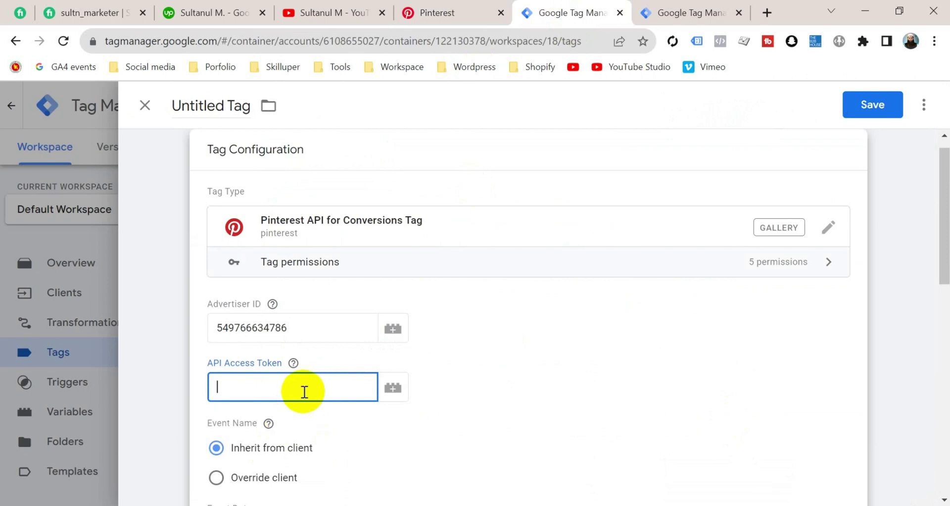
pyautogui.hotkey('ctrl', 'v')
# Step: Try the Override client option for Event Name, inspect its list of standard events, and return to Inherit from client
pyautogui.scroll(-2, 307, 379)
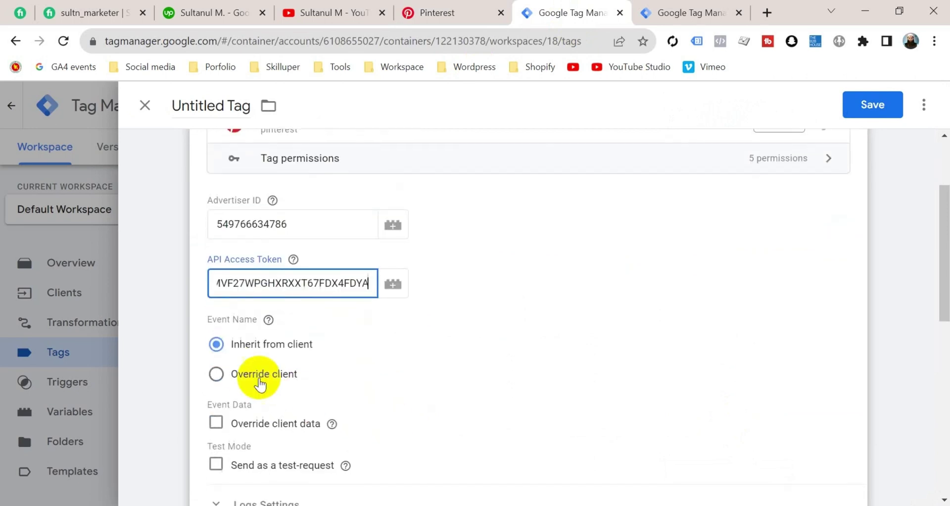
pyautogui.click(229, 321)
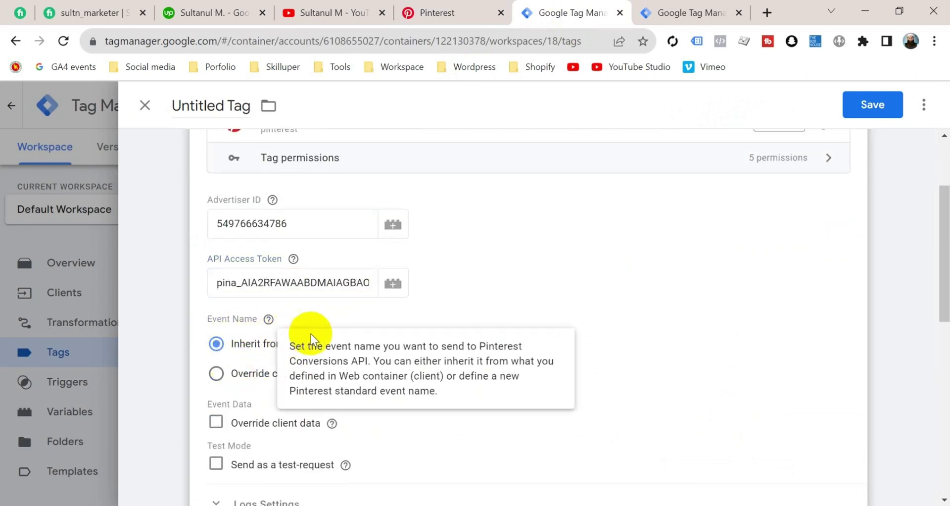
pyautogui.scroll(1, 314, 369)
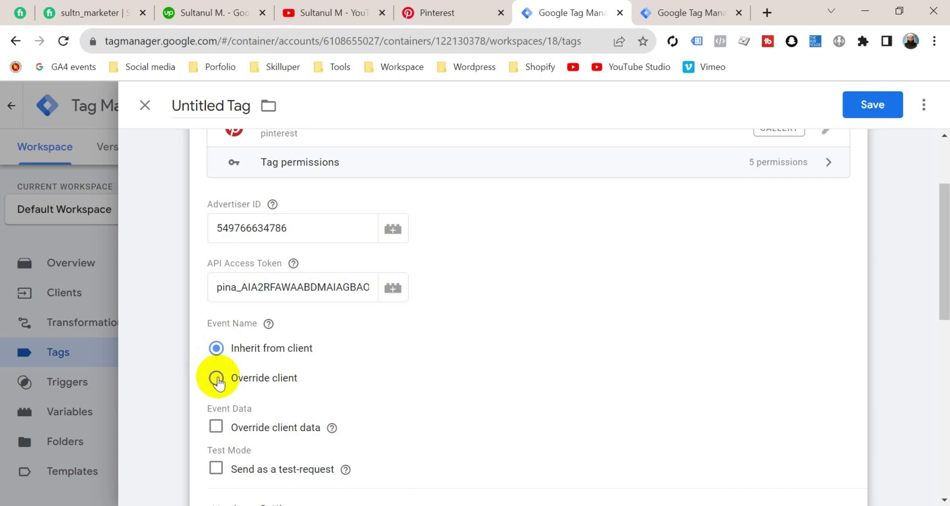
pyautogui.click(217, 379)
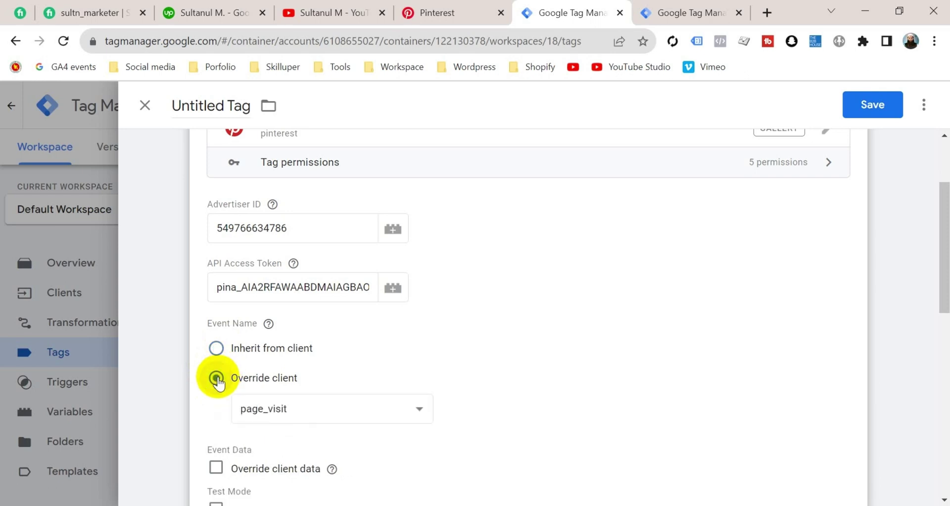
pyautogui.click(340, 415)
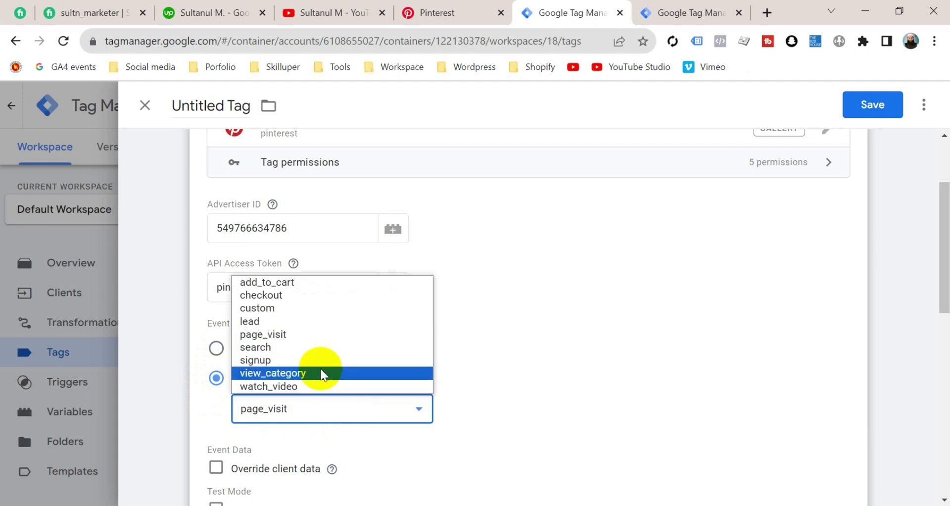
pyautogui.click(470, 386)
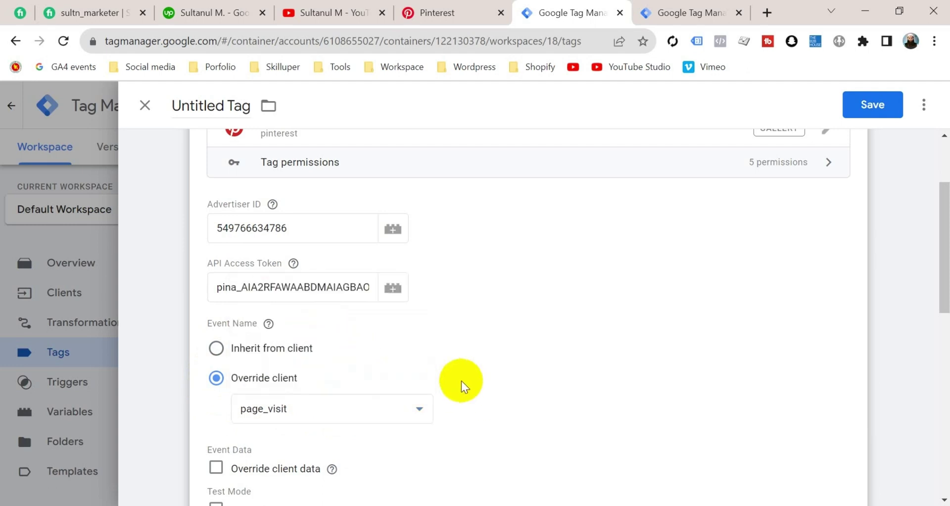
pyautogui.click(214, 349)
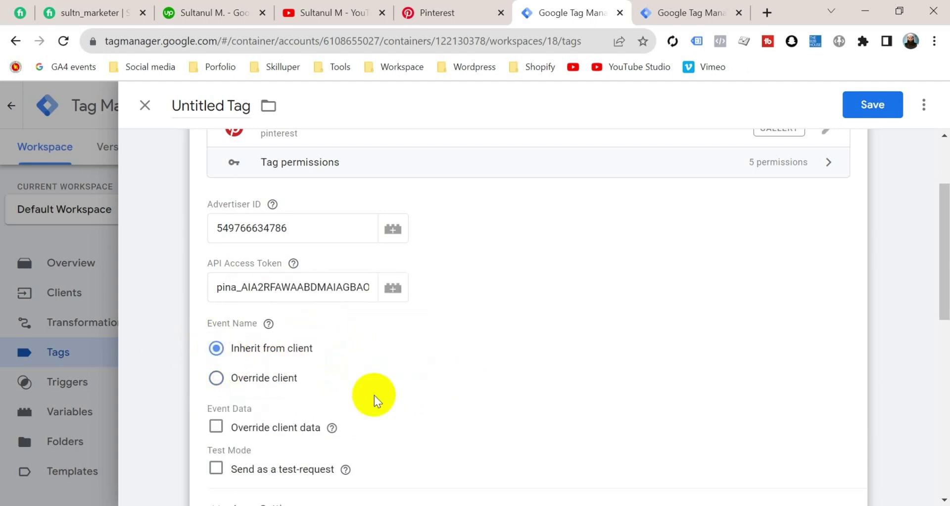
# Step: Try overriding the client data under Event Data and clear that option again
pyautogui.scroll(-1, 374, 401)
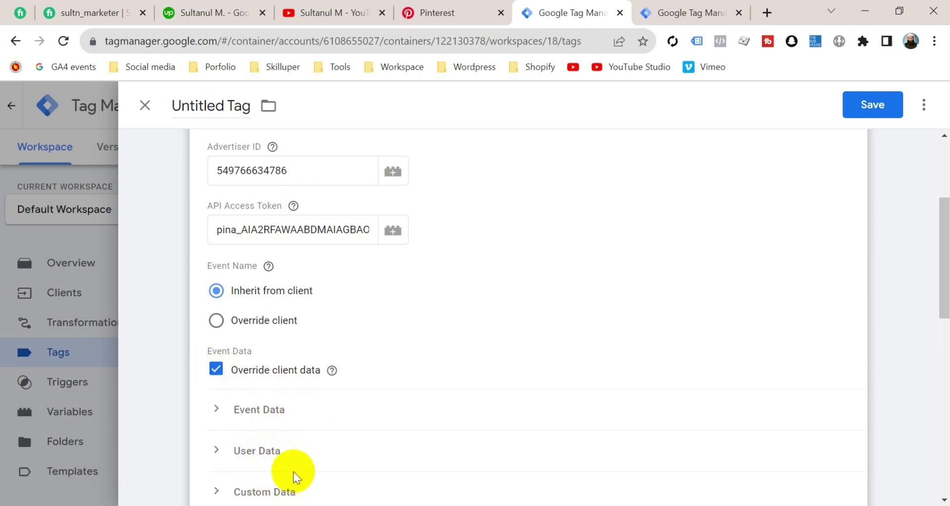
pyautogui.click(215, 372)
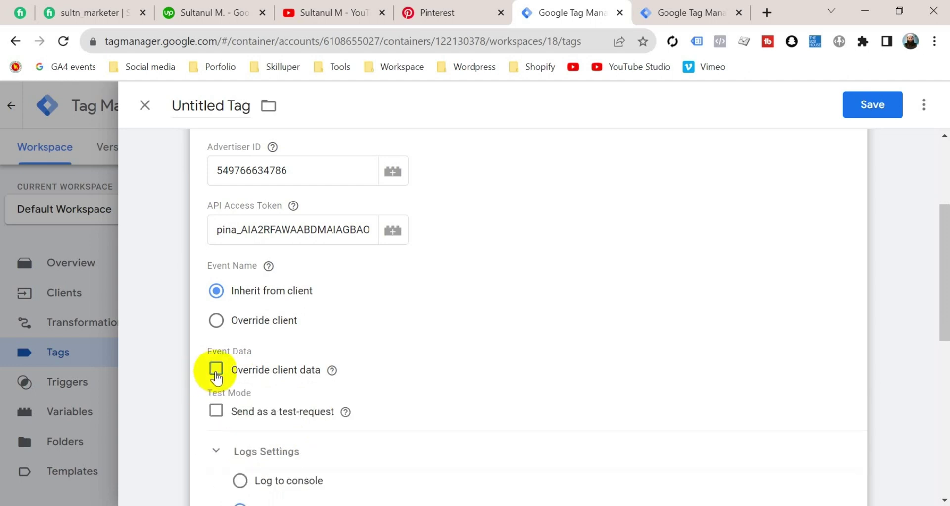
pyautogui.scroll(-3, 269, 389)
pyautogui.scroll(3, 414, 286)
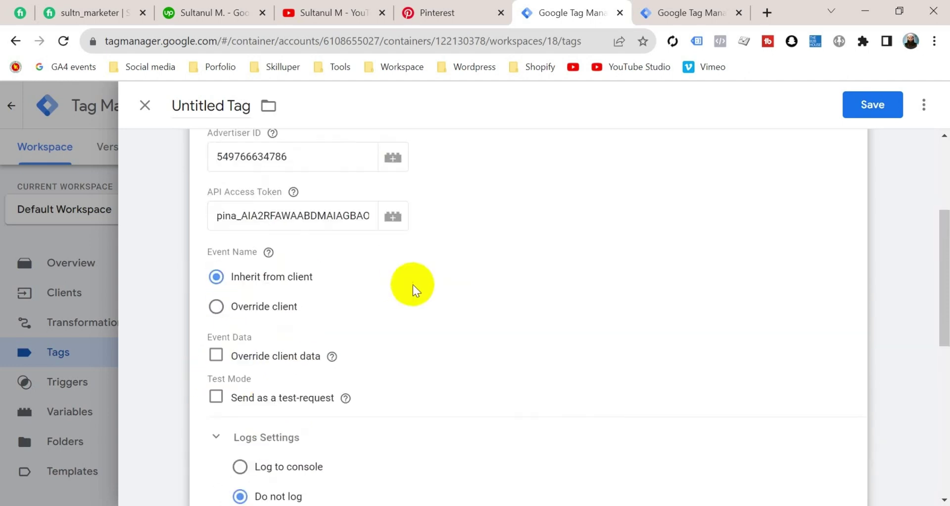
# Step: Assign the Client - GA4 trigger as the firing trigger of the Pinterest tag
pyautogui.scroll(-3, 469, 388)
pyautogui.scroll(-2, 465, 391)
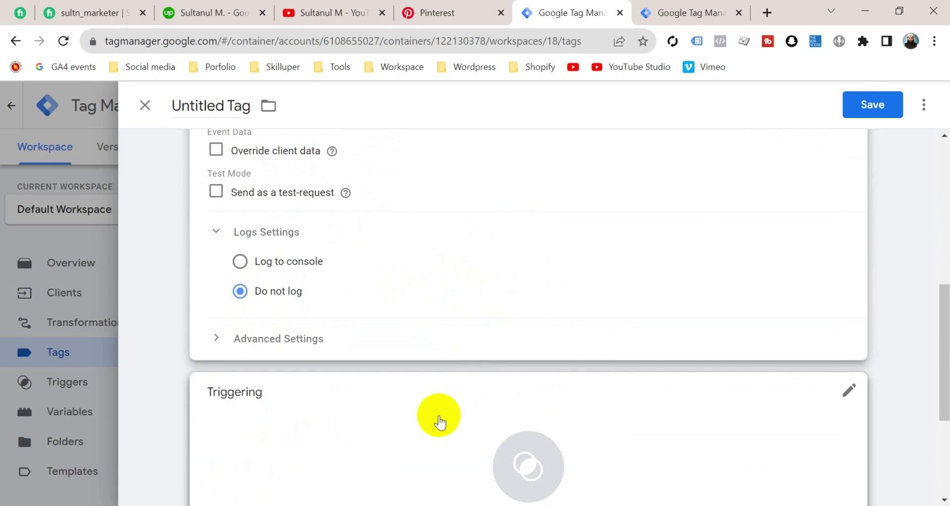
pyautogui.click(439, 422)
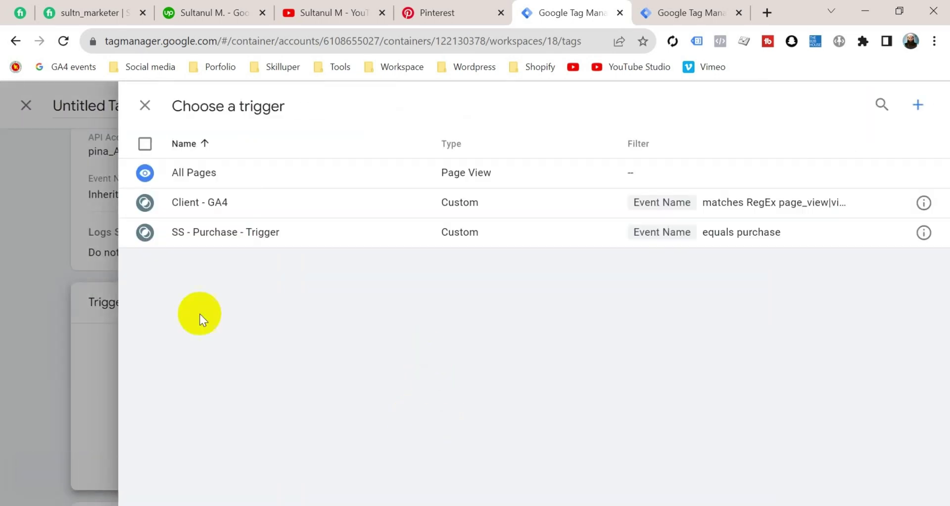
pyautogui.click(213, 203)
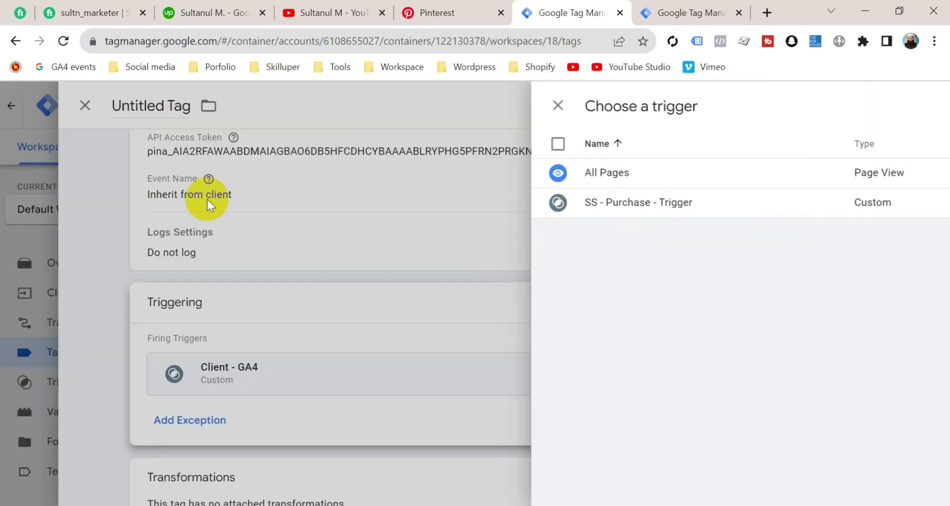
# Step: Name the tag "Pinterest CAPI - Tag" and save it
pyautogui.click(210, 105)
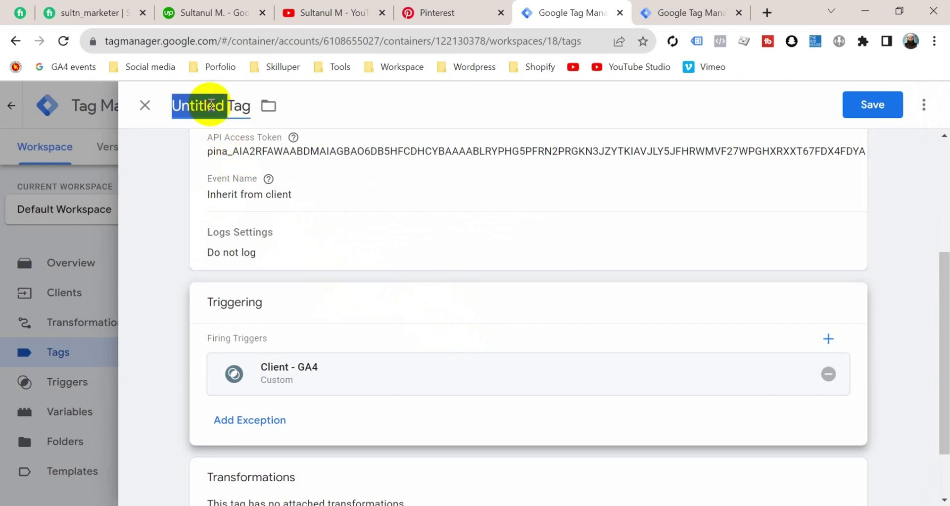
pyautogui.hotkey('ctrl', 'v')
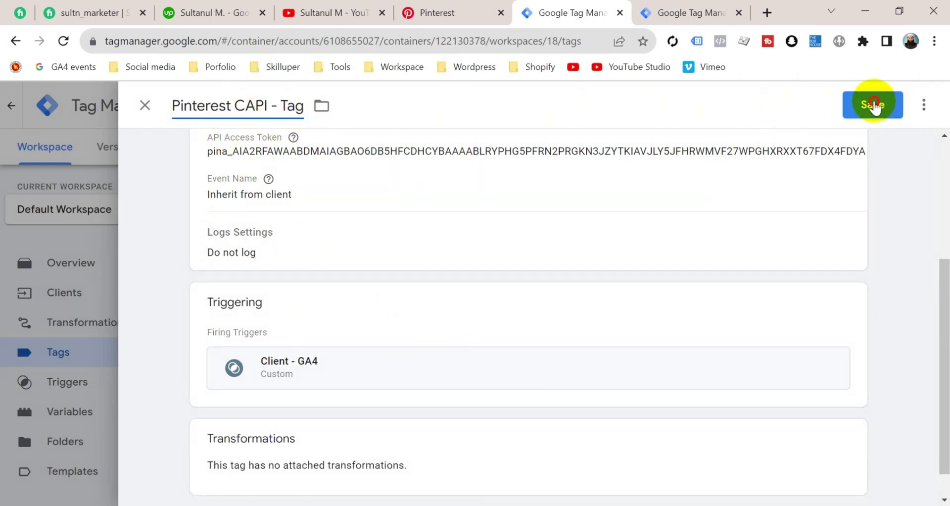
pyautogui.click(871, 104)
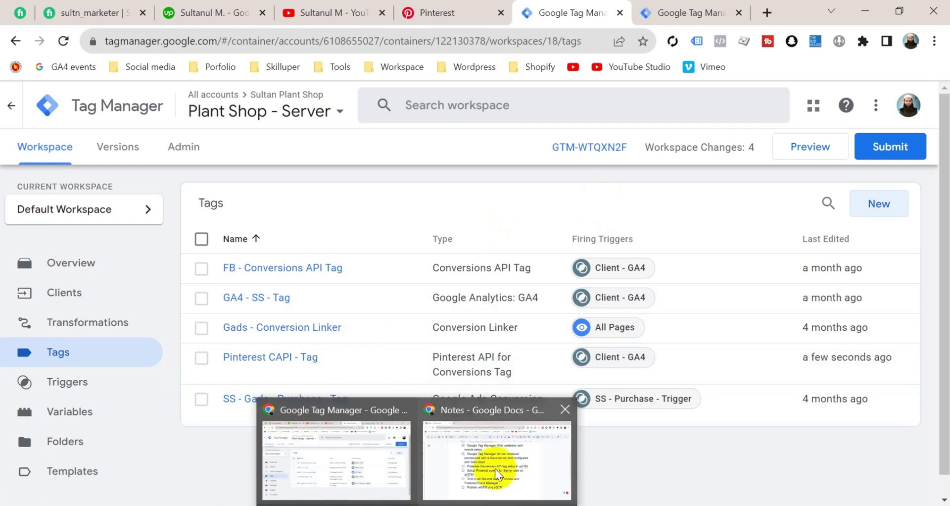
# Step: Switch to the Notes document in Google Docs and tick off "Pinterest Conversion API tag setup in sGTM"
pyautogui.click(490, 465)
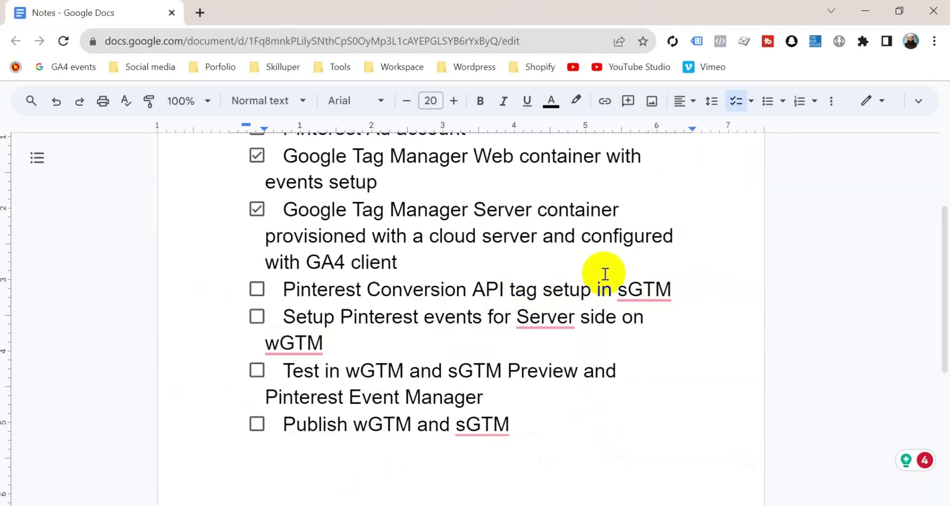
pyautogui.click(255, 289)
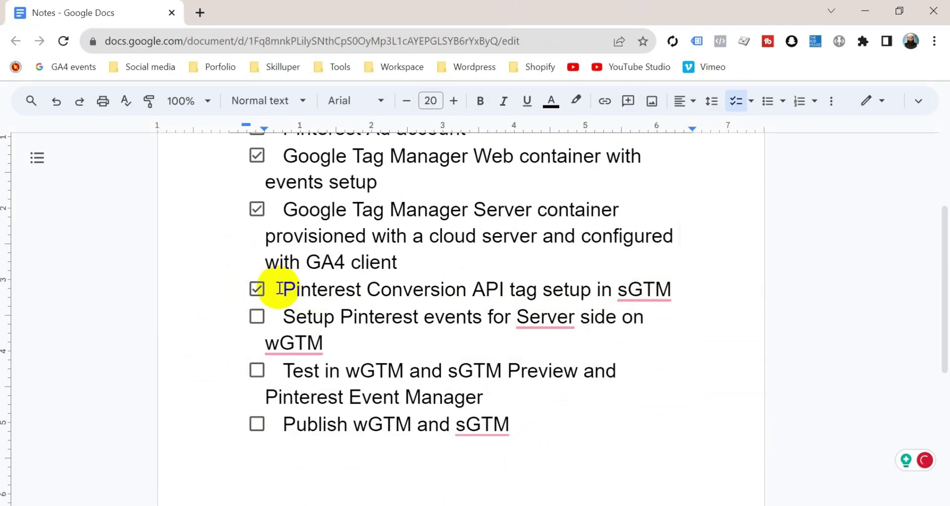
pyautogui.scroll(-1, 307, 296)
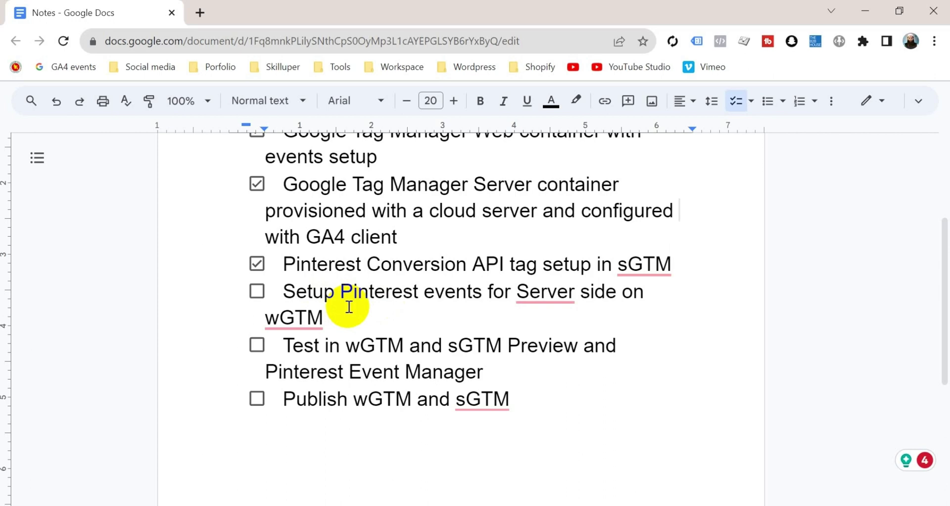
# Step: Switch to the Plant Shop - Web container in Tag Manager and create a new tag of type Google Analytics: GA4 Event
pyautogui.click(336, 455)
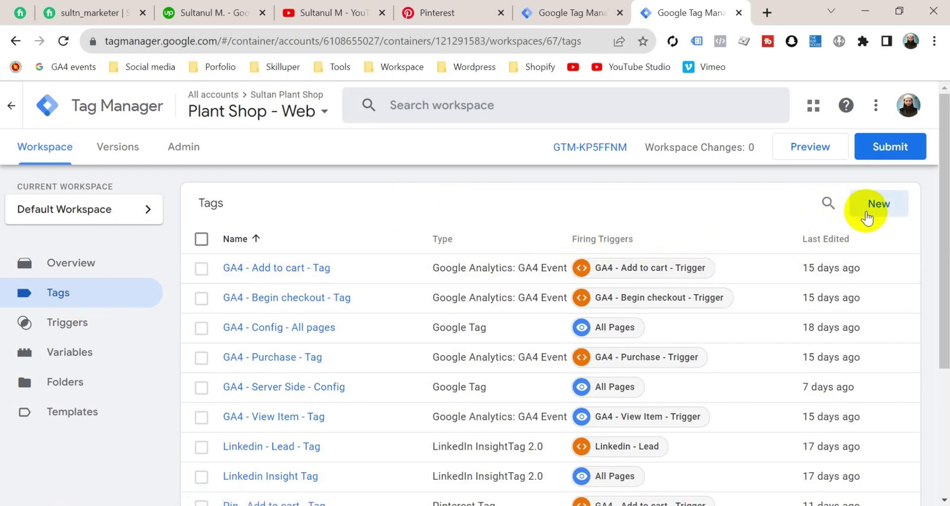
pyautogui.click(867, 216)
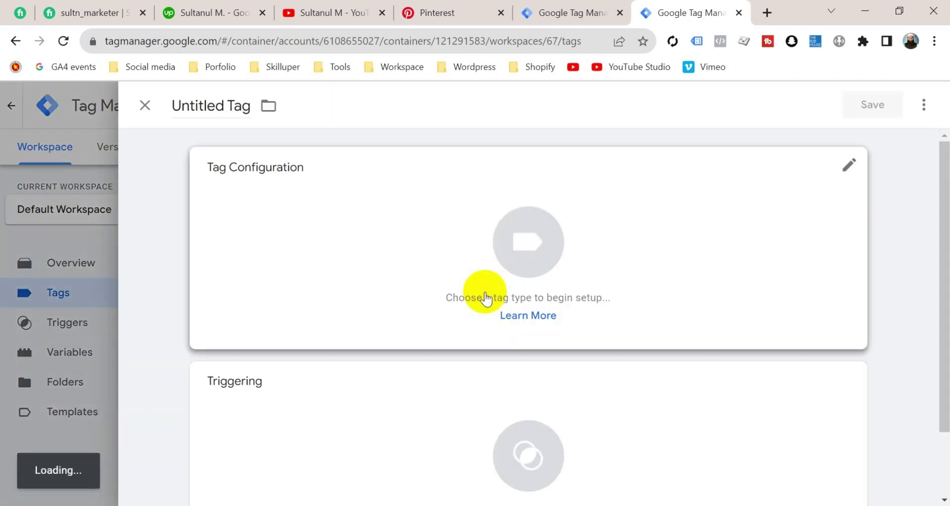
pyautogui.click(426, 254)
pyautogui.click(608, 267)
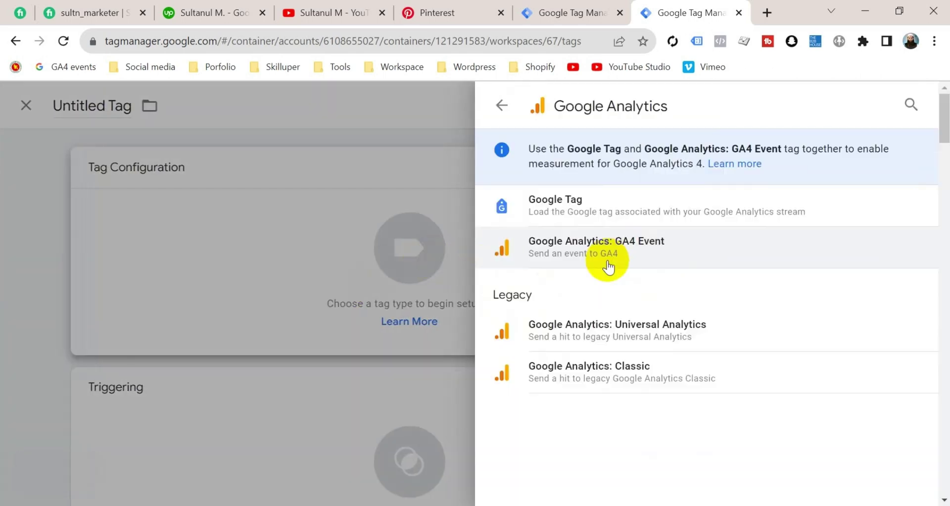
pyautogui.click(689, 255)
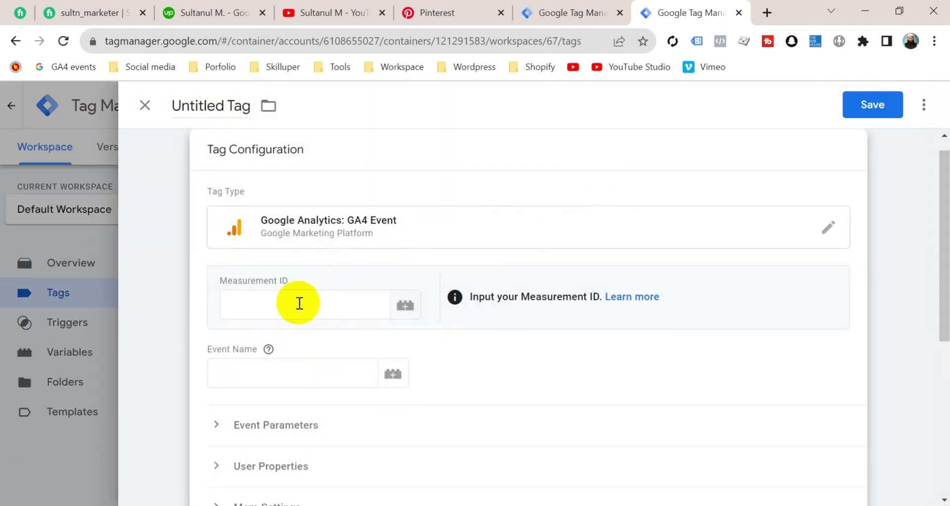
pyautogui.click(300, 304)
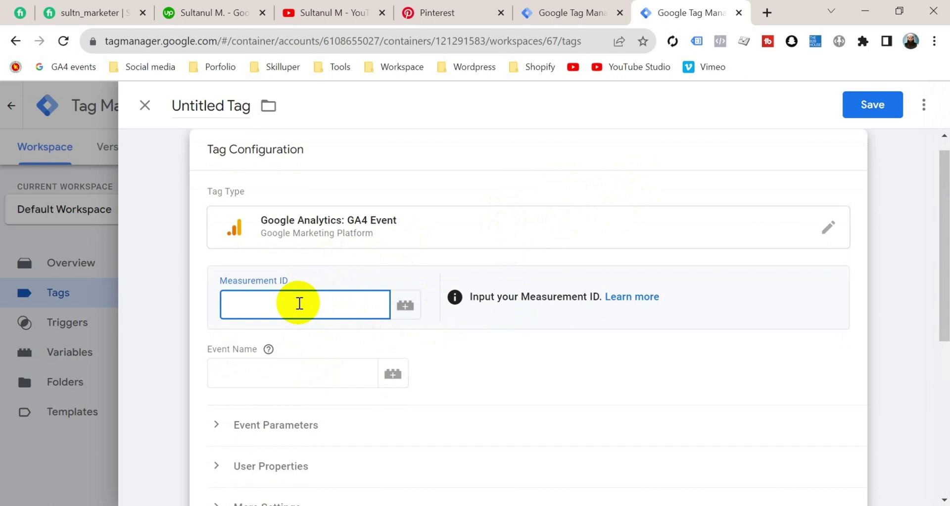
pyautogui.write('G-1212121212')
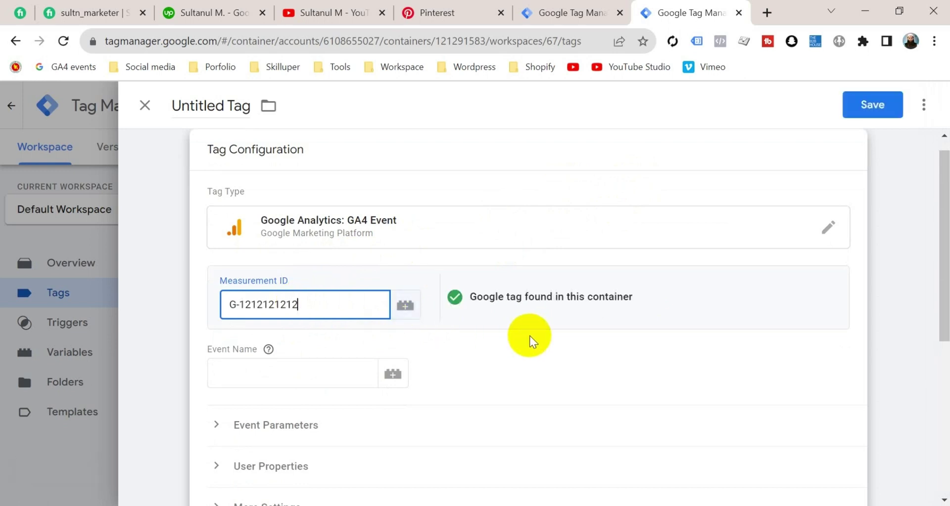
pyautogui.click(571, 303)
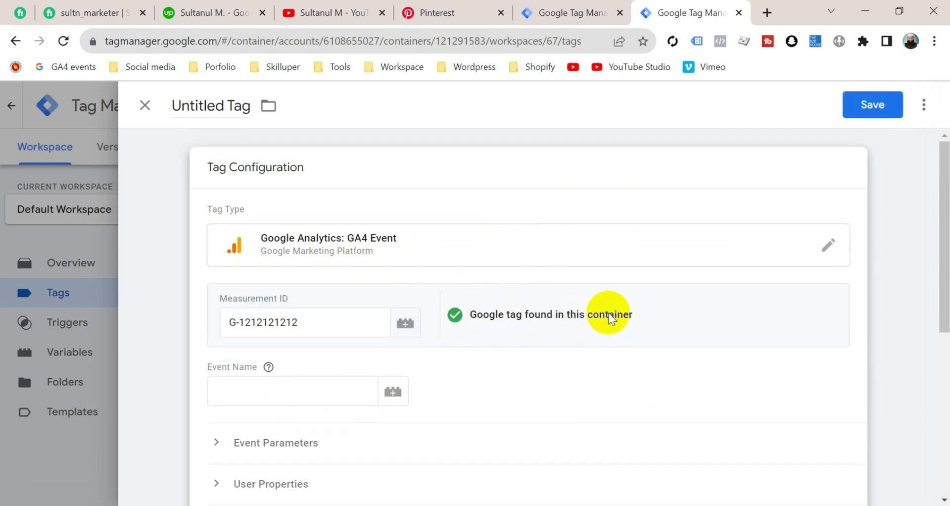
# Step: Consult the event history on Pinterest's Conversions page and set the GA4 tag's event name to PageVisit
pyautogui.scroll(-2, 287, 301)
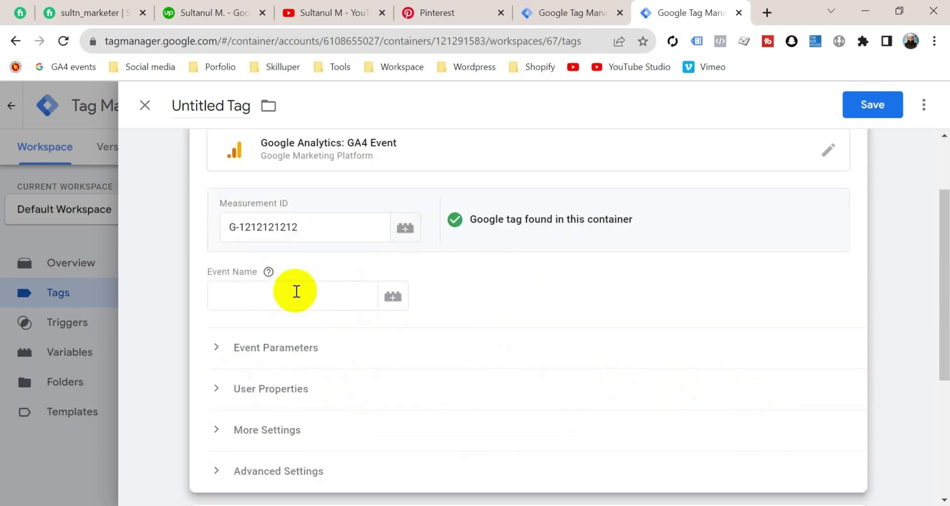
pyautogui.click(295, 293)
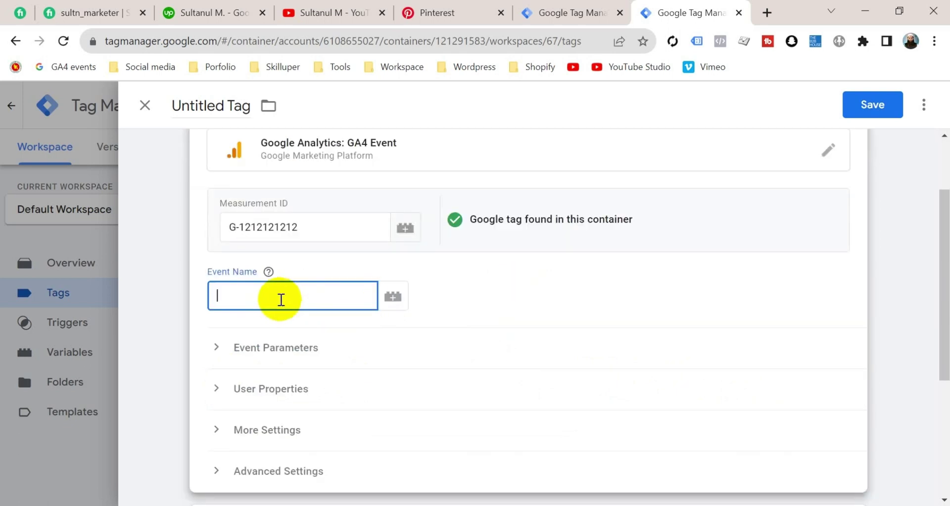
pyautogui.click(452, 10)
pyautogui.scroll(5, 132, 296)
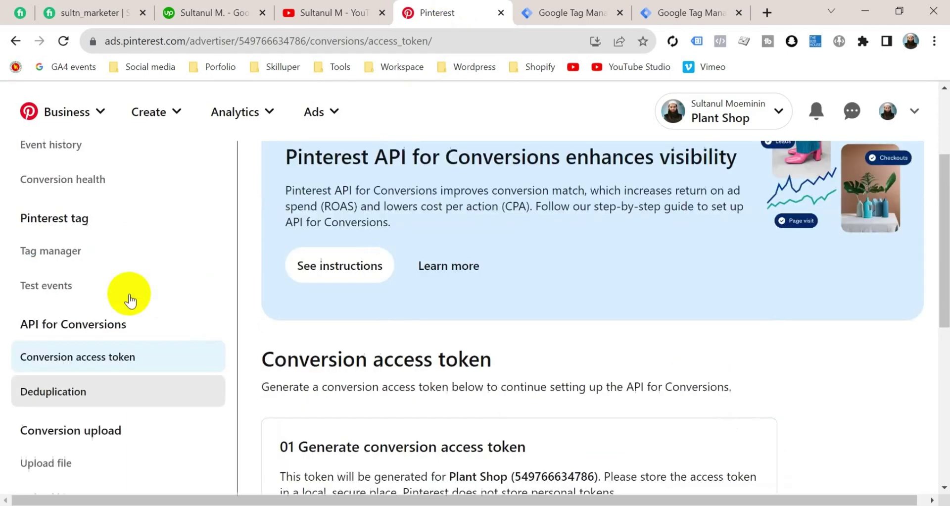
pyautogui.scroll(-3, 72, 277)
pyautogui.scroll(3, 72, 277)
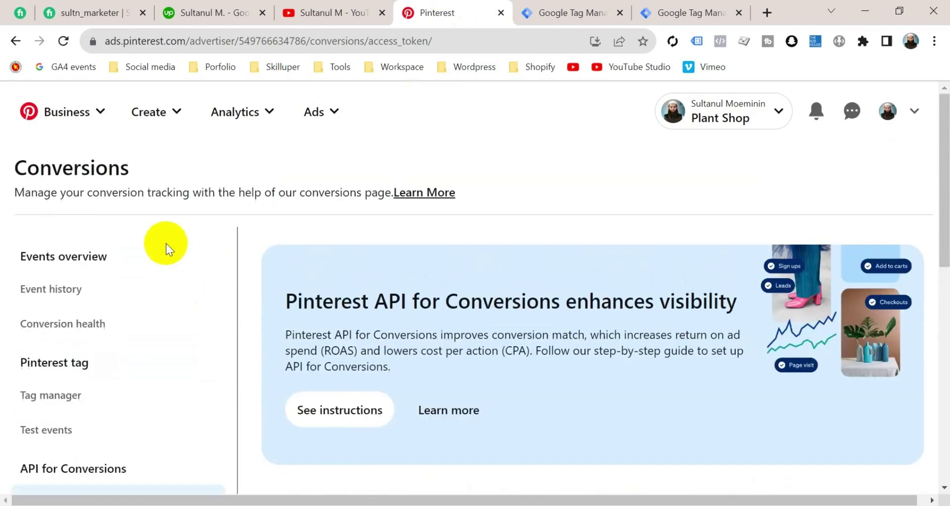
pyautogui.click(86, 288)
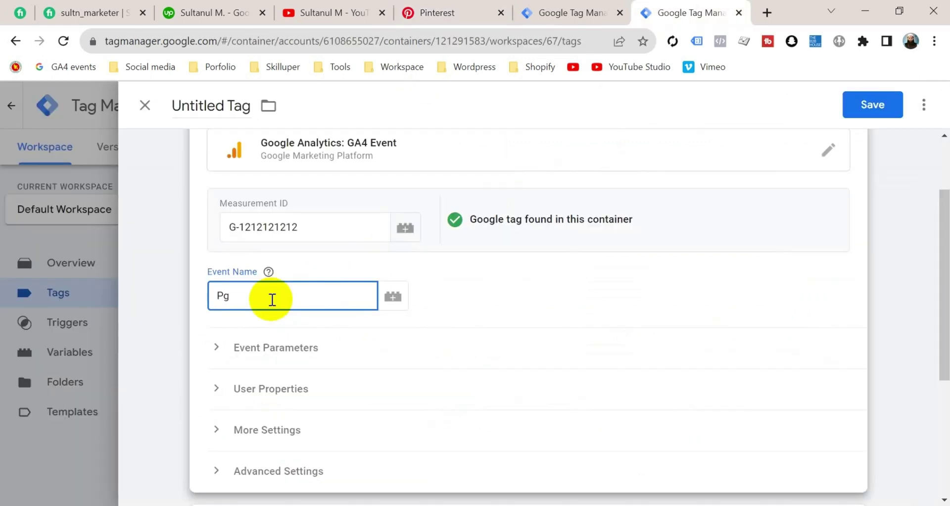
pyautogui.write('Visit')
pyautogui.click(473, 289)
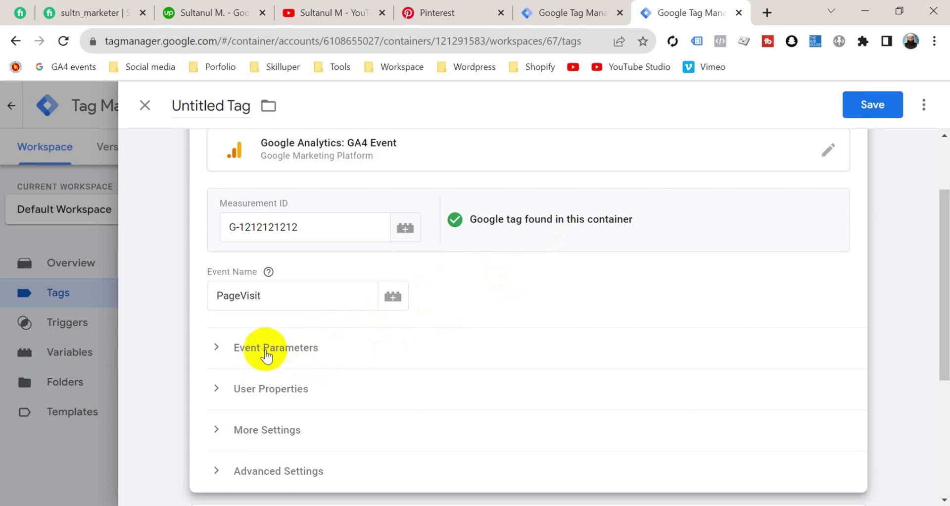
# Step: Add an event parameter named event_id to the GA4 Event tag
pyautogui.click(266, 352)
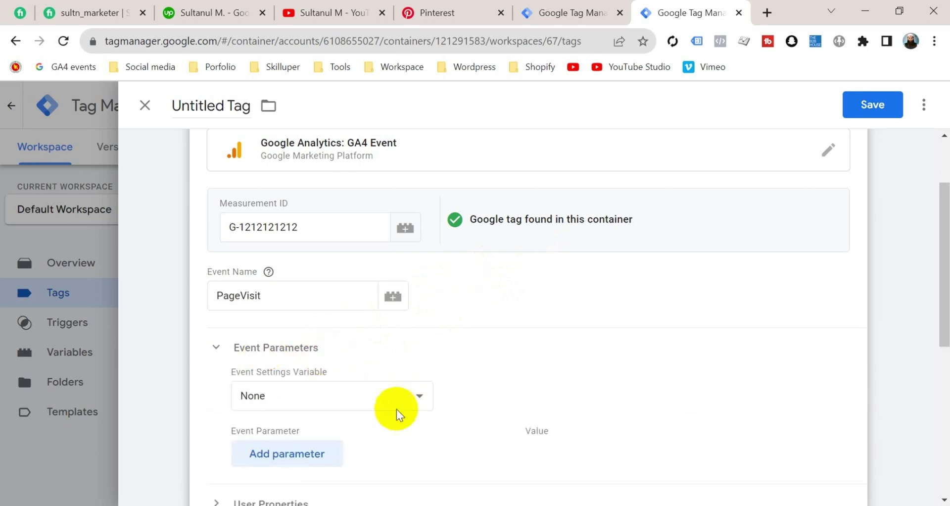
pyautogui.scroll(-1, 394, 410)
pyautogui.click(308, 394)
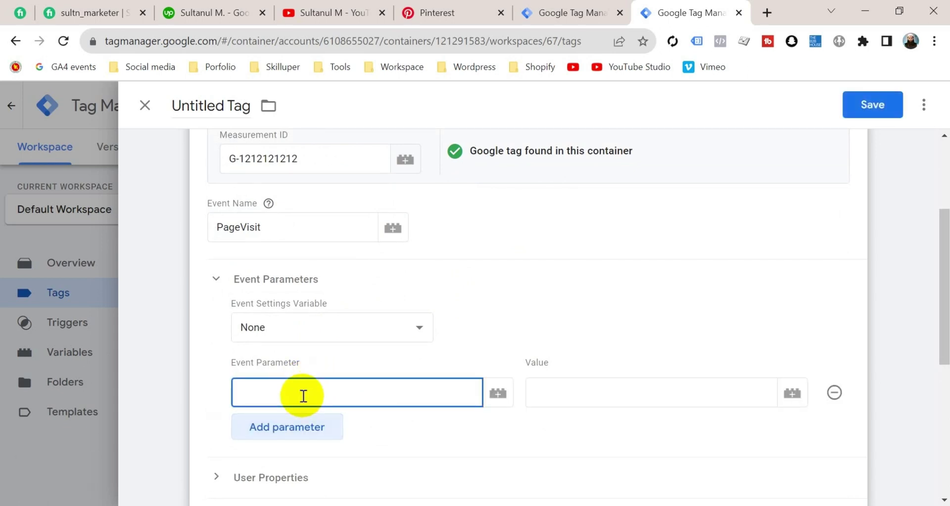
pyautogui.write('event_id')
# Step: Start a new variable for the event_id value and bring up the available variable types
pyautogui.click(666, 395)
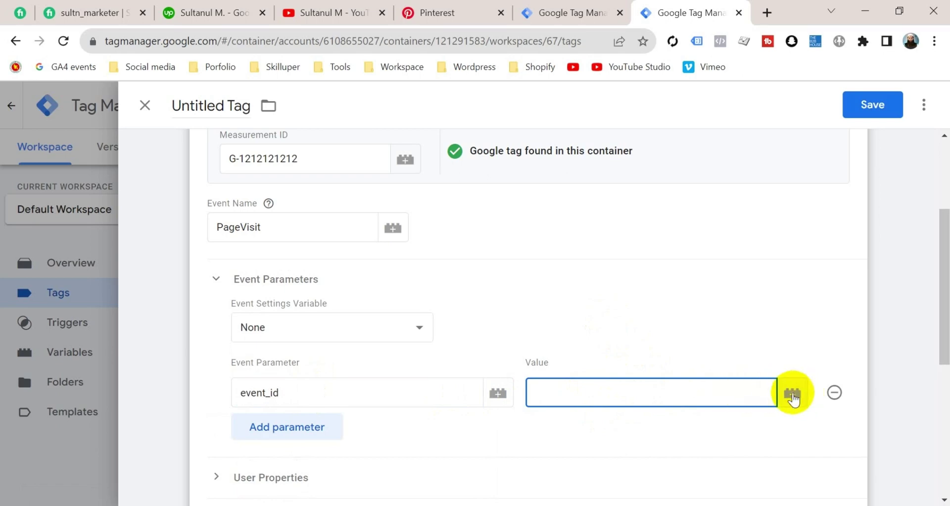
pyautogui.click(792, 396)
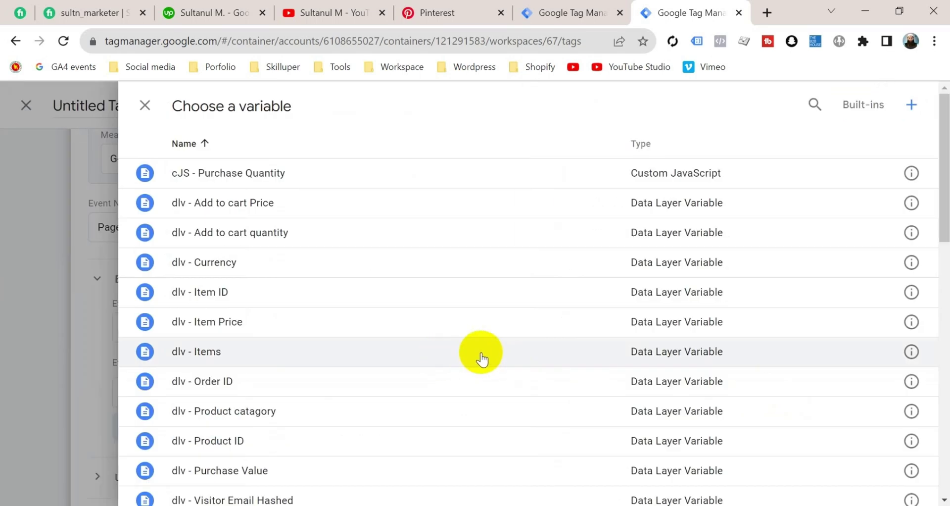
pyautogui.scroll(-15, 482, 357)
pyautogui.scroll(15, 482, 357)
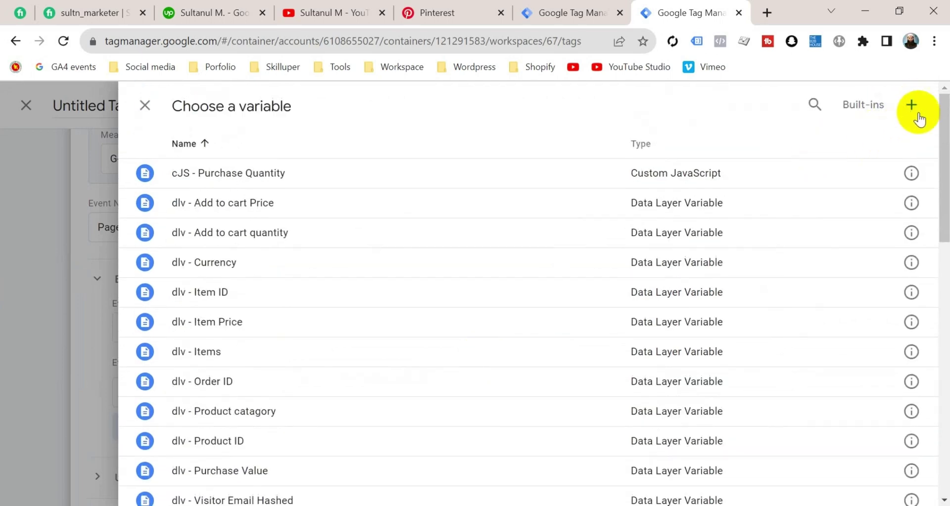
pyautogui.click(912, 106)
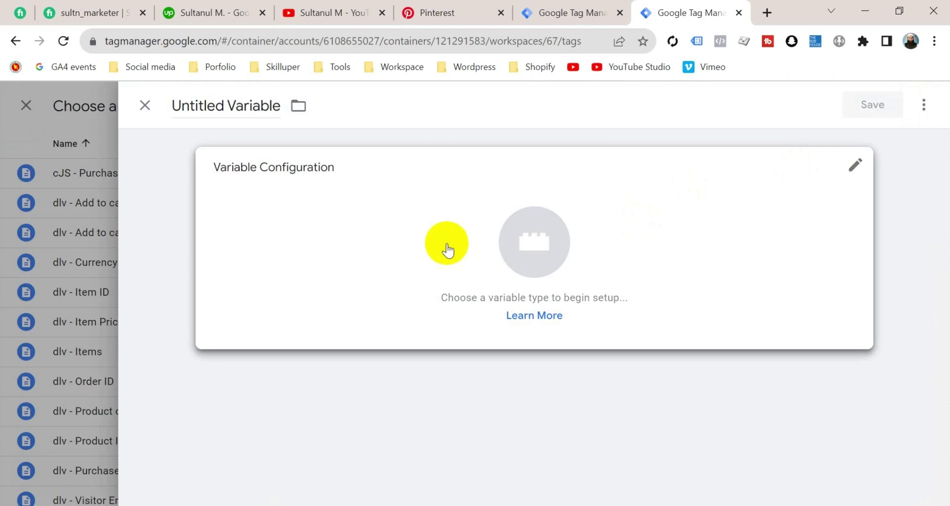
pyautogui.click(544, 245)
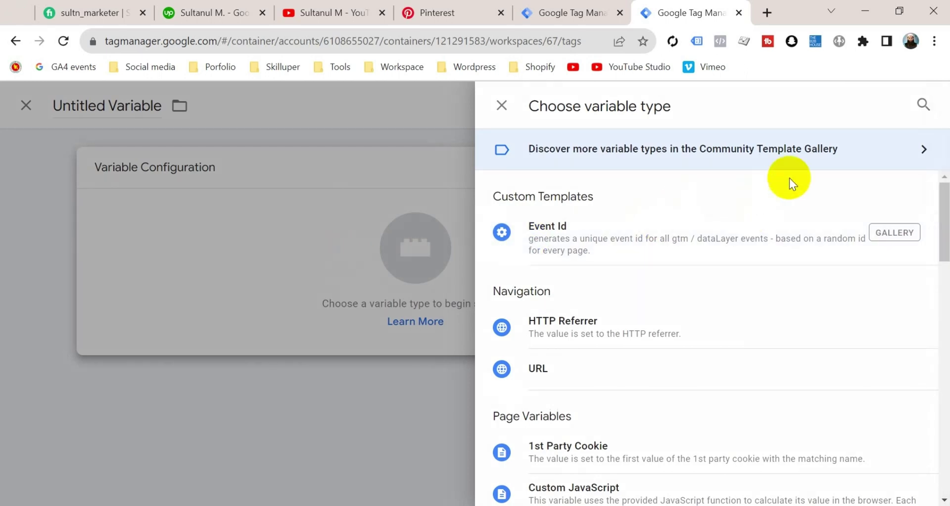
# Step: Search the Community Template Gallery for "event" variable templates and return to the variable types
pyautogui.click(791, 156)
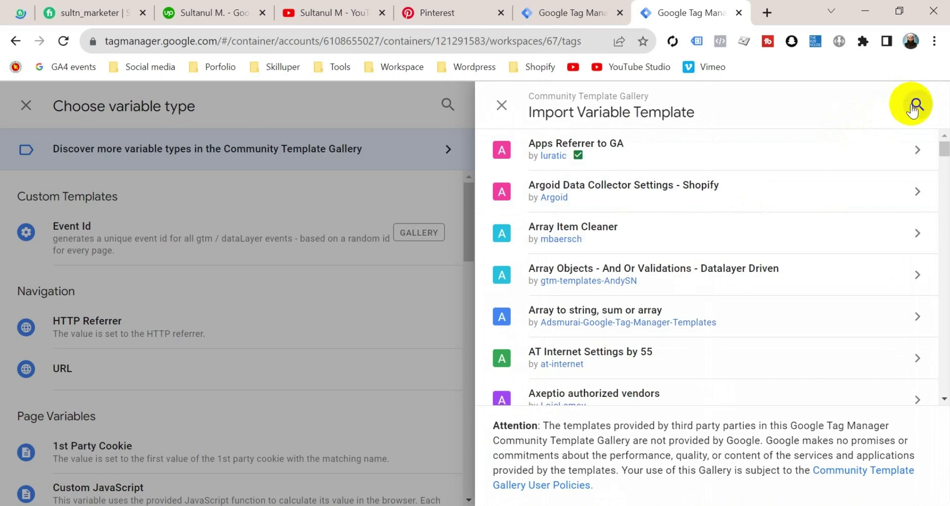
pyautogui.click(912, 110)
pyautogui.write('e')
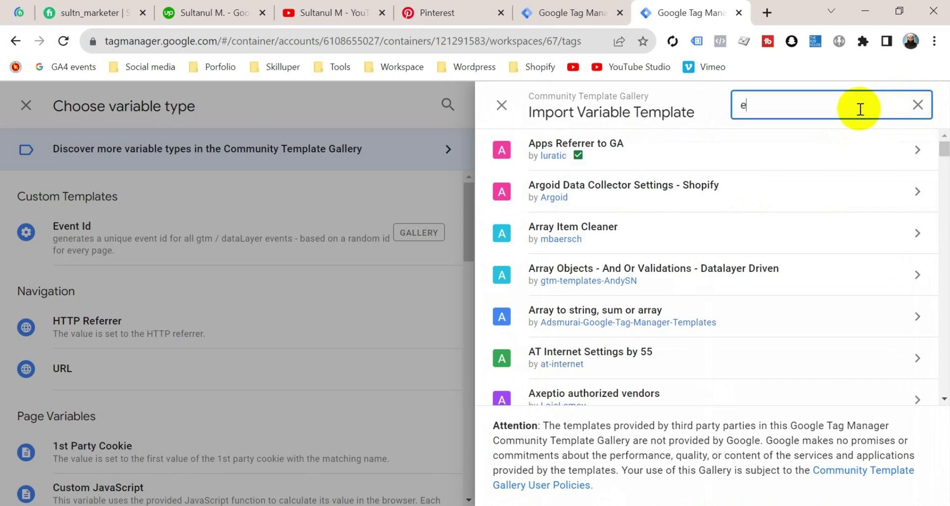
pyautogui.write('vent')
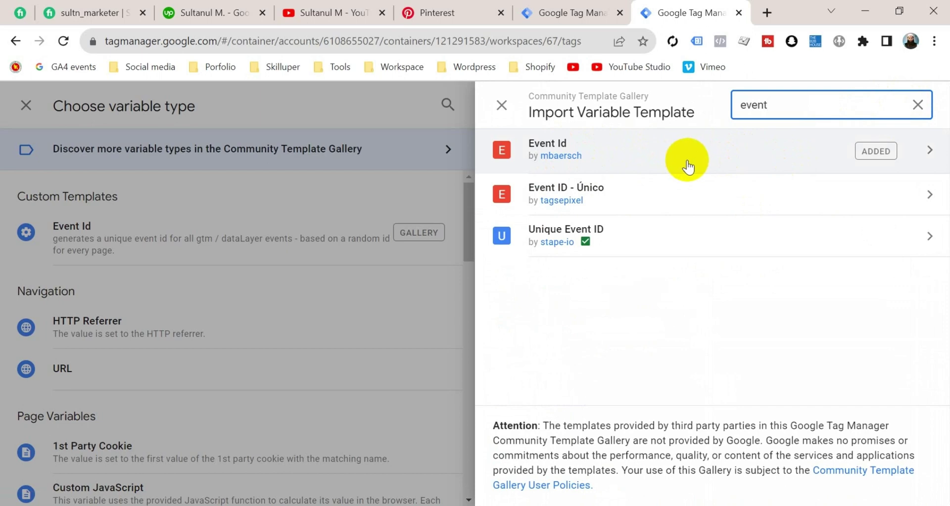
pyautogui.click(386, 192)
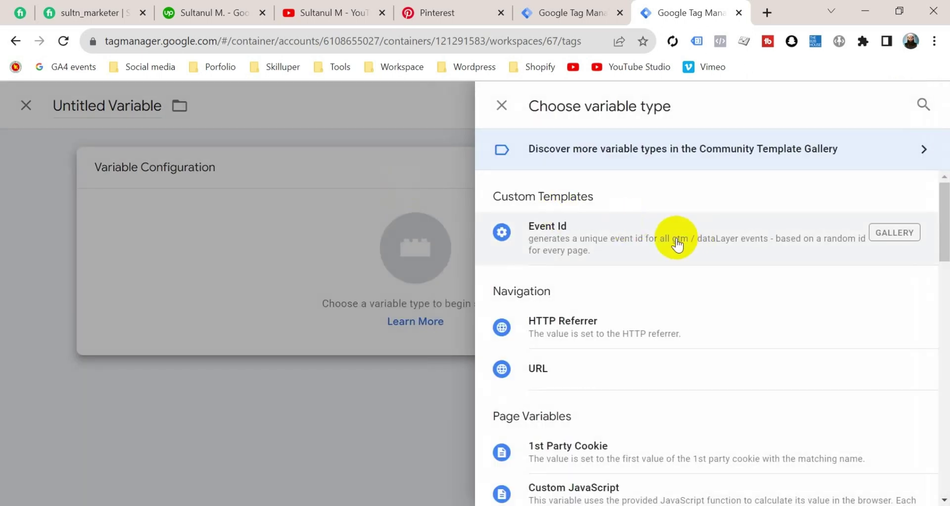
# Step: Use the Event Id template for the variable, name it "Event ID" and save it as the event_id value
pyautogui.click(676, 244)
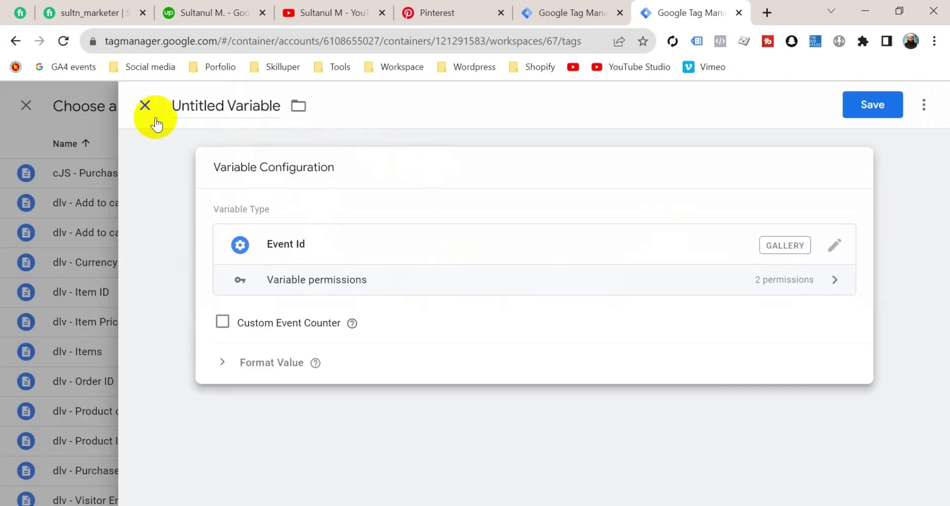
pyautogui.click(233, 105)
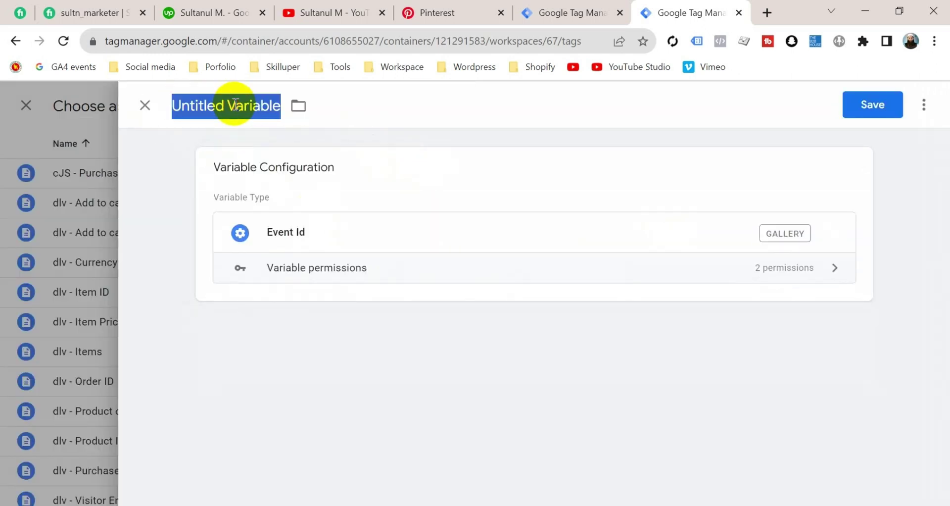
pyautogui.write('Event ID')
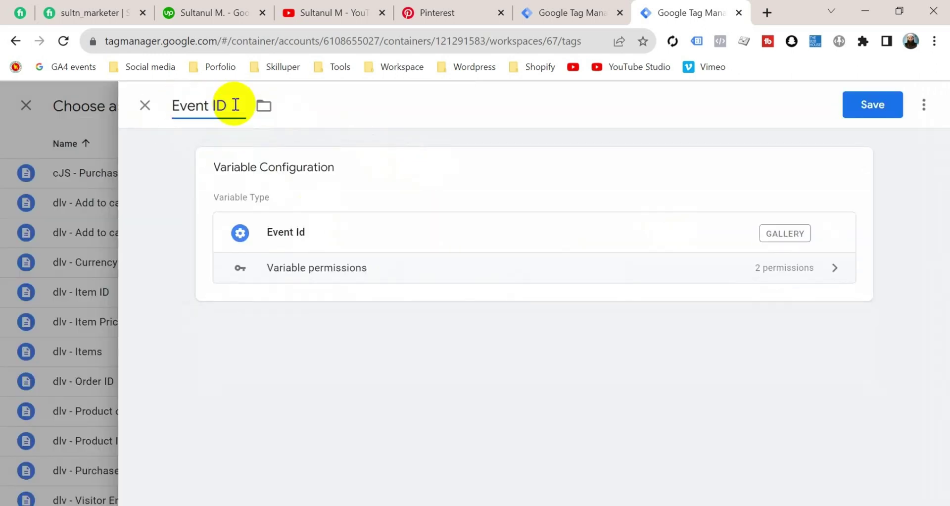
pyautogui.click(883, 118)
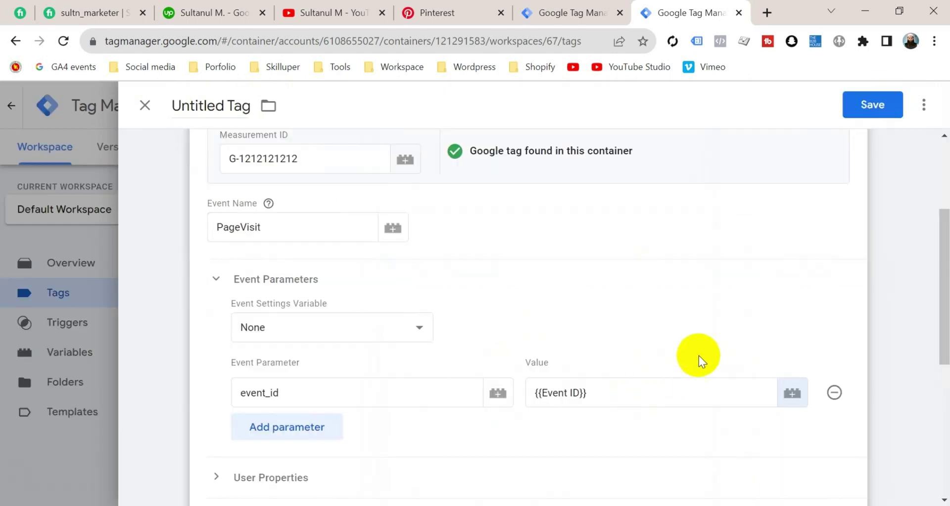
# Step: Assign "GA4 - View Item - Trigger" as the firing trigger of the PageVisit tag
pyautogui.scroll(-3, 540, 426)
pyautogui.scroll(-3, 539, 425)
pyautogui.click(529, 424)
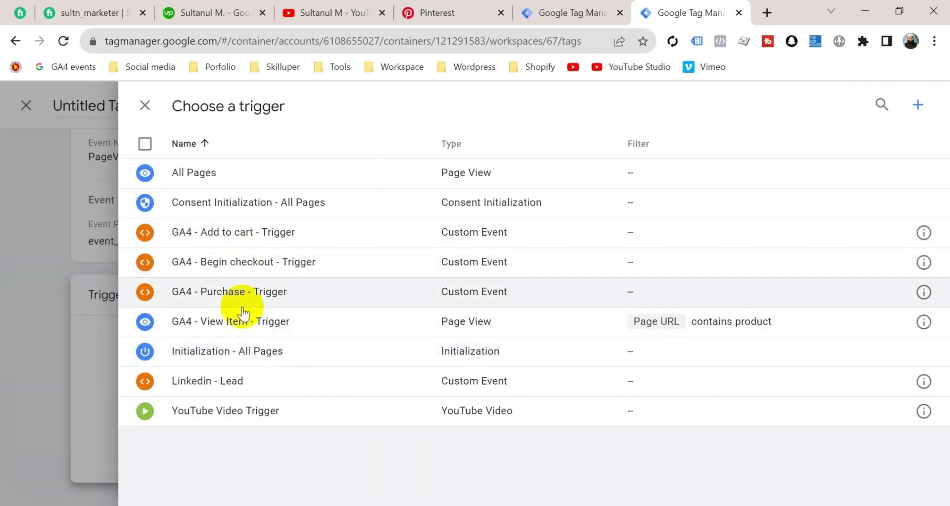
pyautogui.click(282, 329)
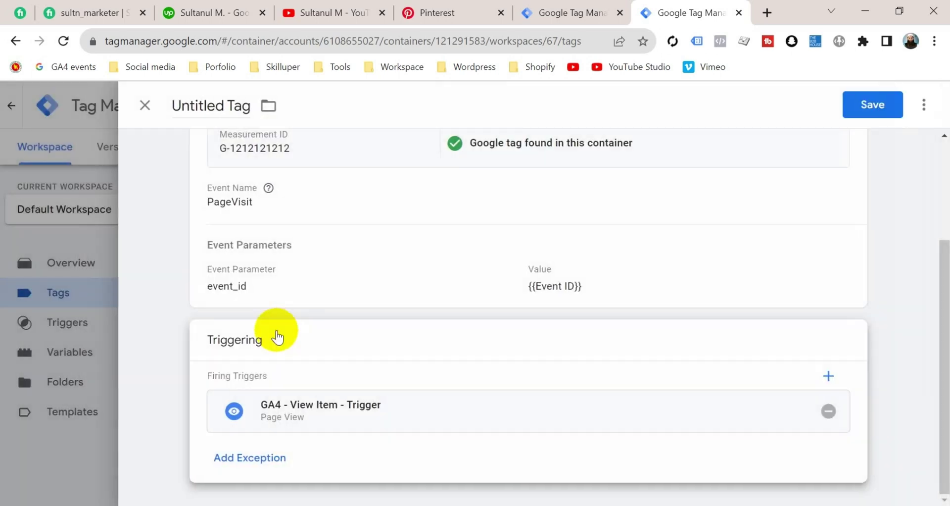
# Step: Name the PageVisit tag "Pin - SS - Page Visit"
pyautogui.click(210, 102)
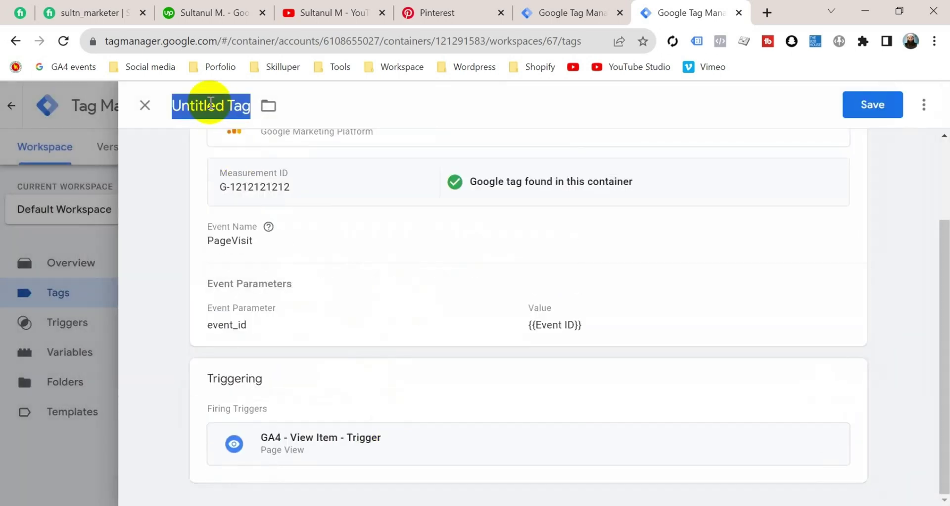
pyautogui.write('Pin - SS - Page Visit')
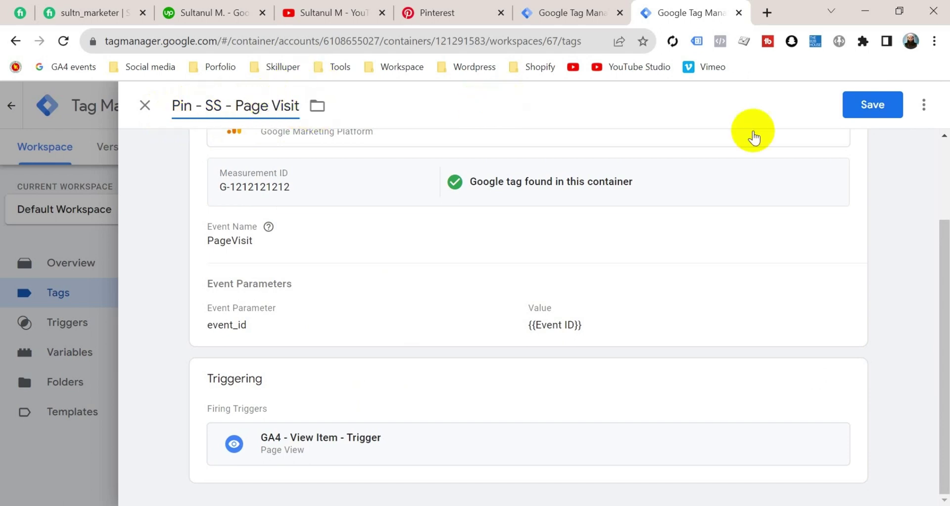
# Step: Save the PageVisit tag and add the configuration parameter event_id with value {{Event ID}} to the "GA4 - Server Side - Config" tag, saving it as well
pyautogui.click(874, 105)
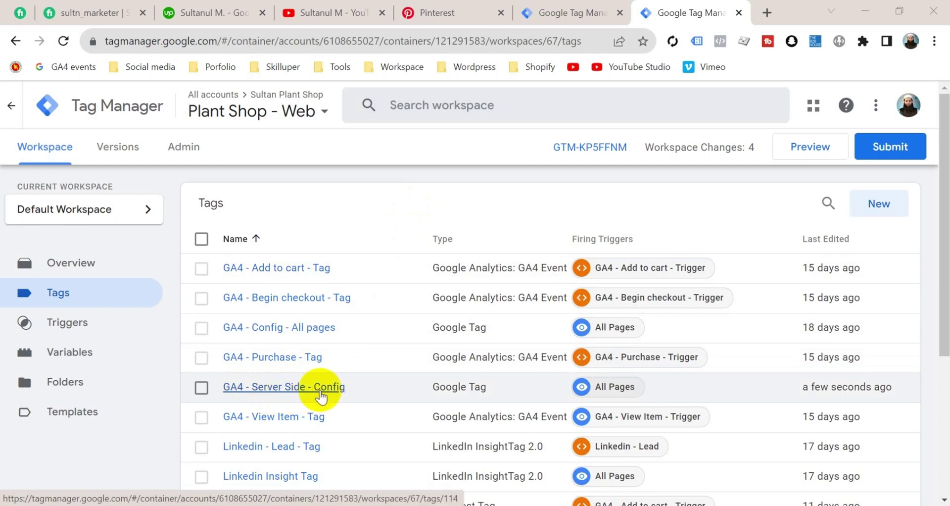
pyautogui.click(319, 391)
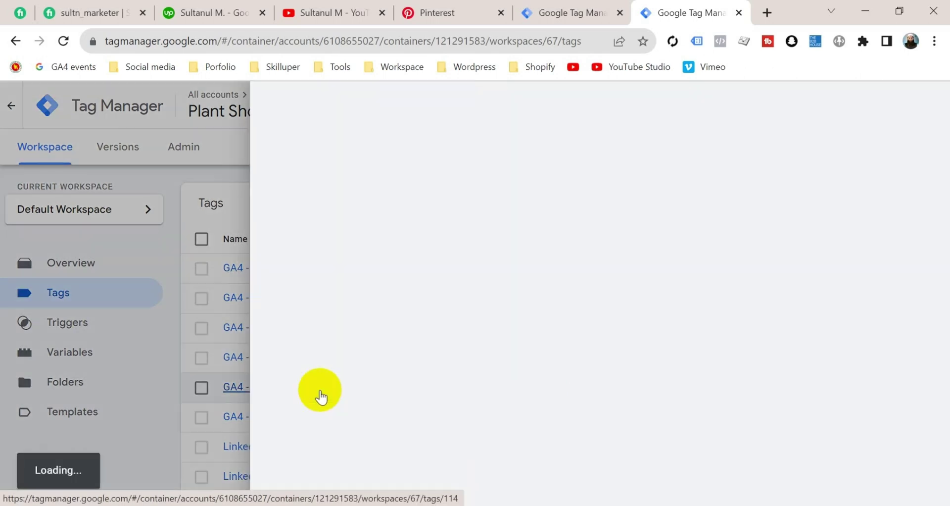
pyautogui.scroll(-4, 589, 410)
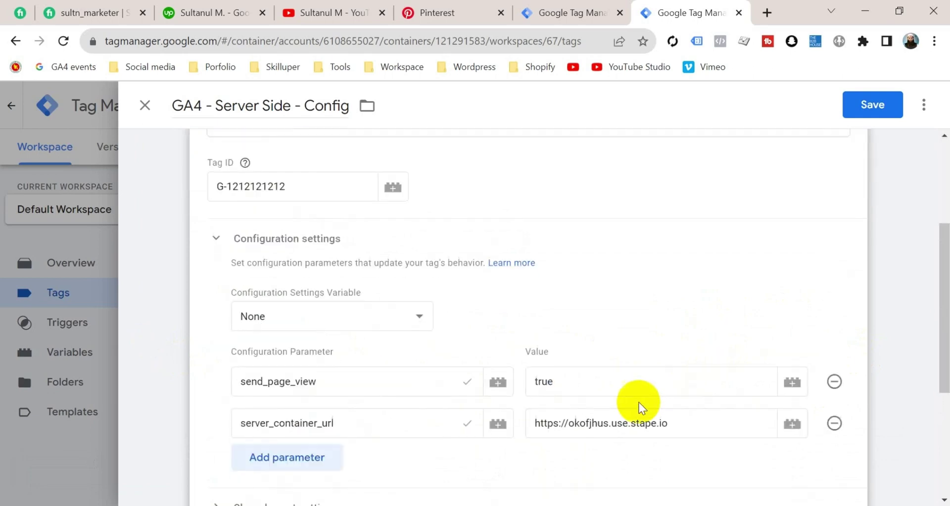
pyautogui.click(303, 458)
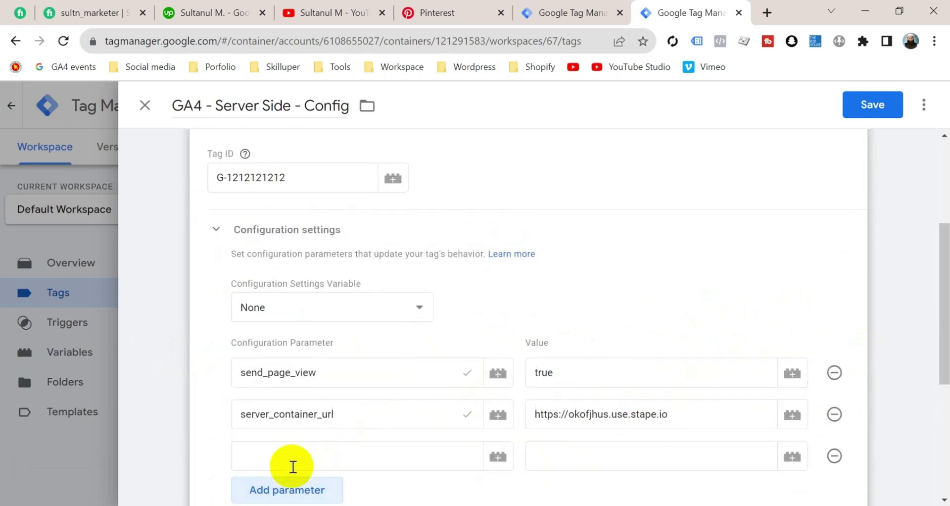
pyautogui.click(288, 460)
pyautogui.write('e')
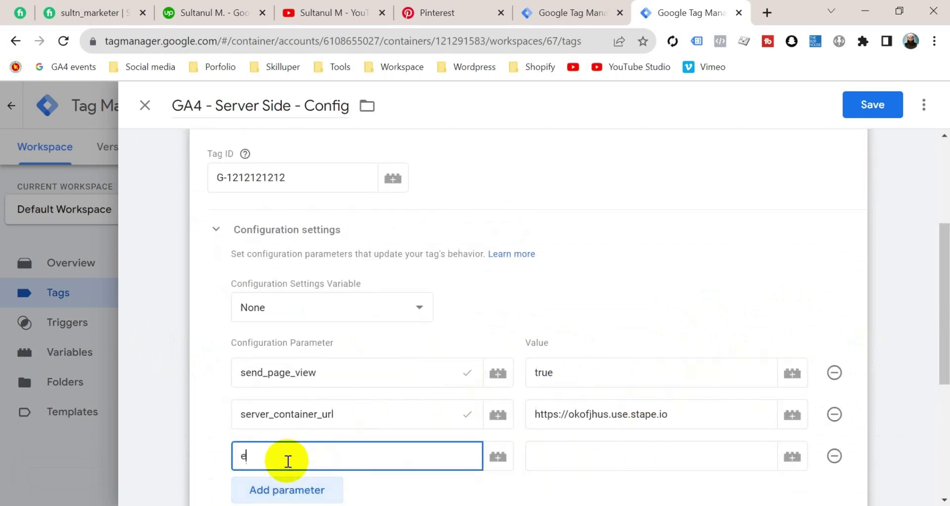
pyautogui.write('vent_id')
pyautogui.click(661, 452)
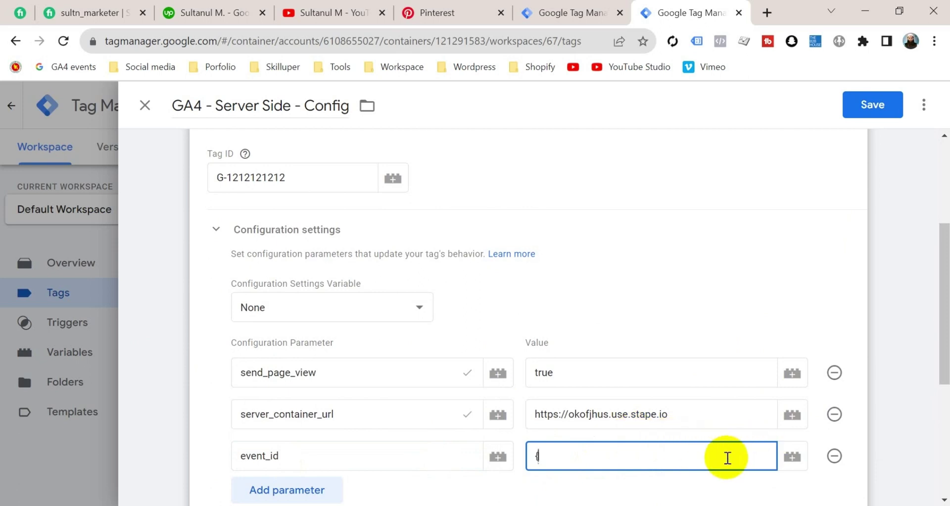
pyautogui.write('{{Event ID}}')
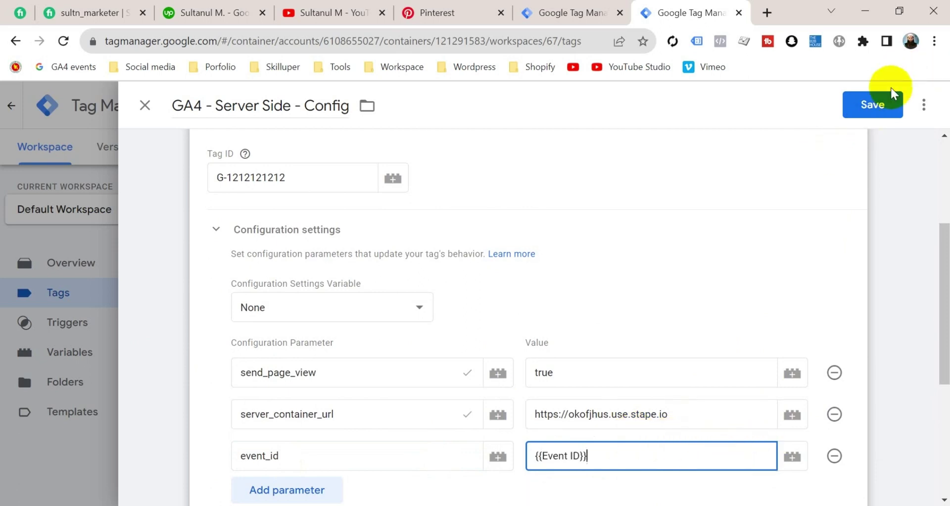
pyautogui.click(872, 103)
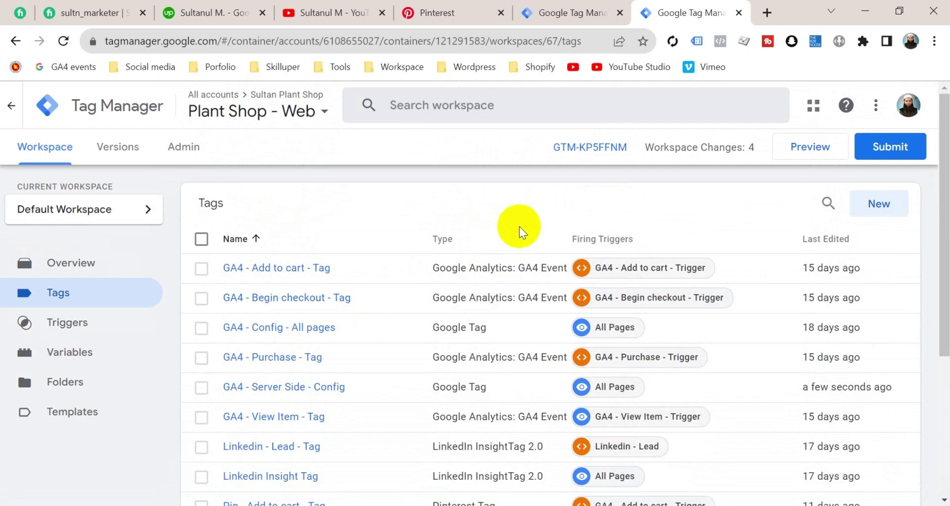
# Step: Add the custom parameter event_id with a variable as its value to "Pin - Page Visit - Tag" and save the tag
pyautogui.scroll(-5, 360, 366)
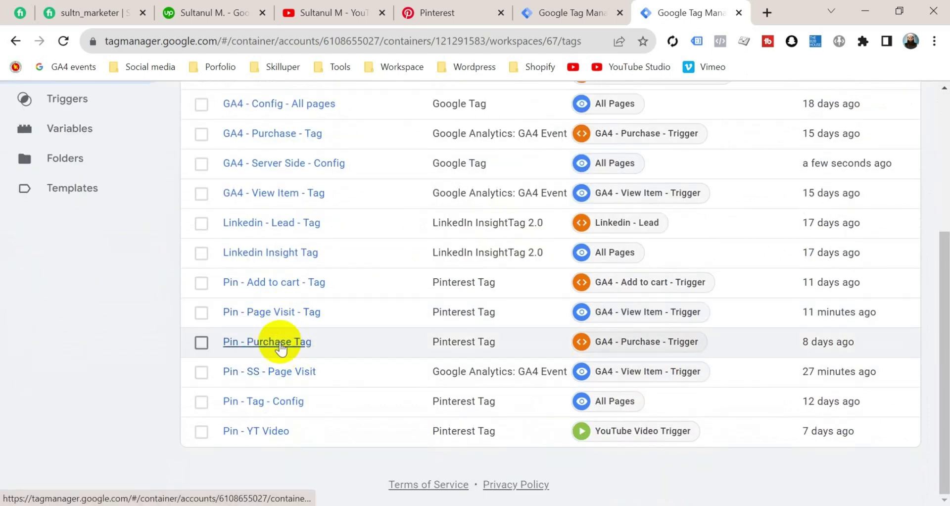
pyautogui.click(279, 316)
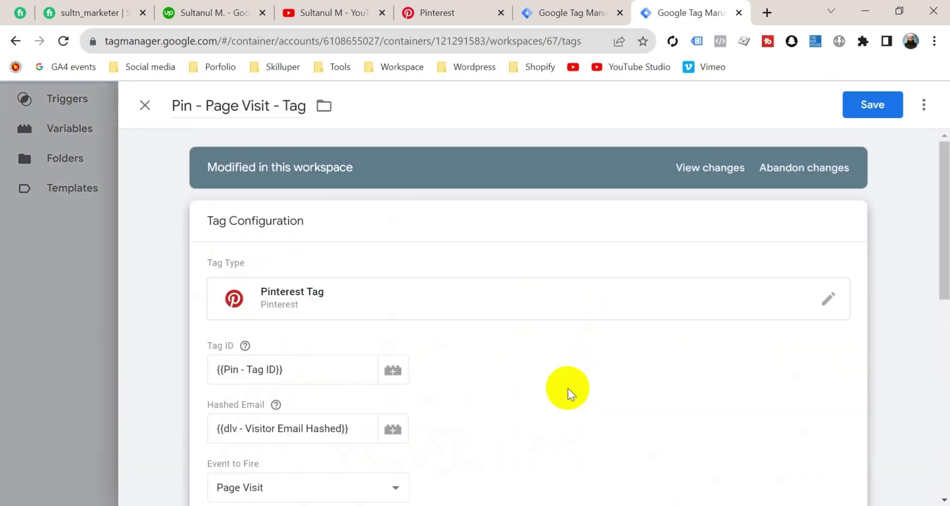
pyautogui.scroll(-6, 559, 435)
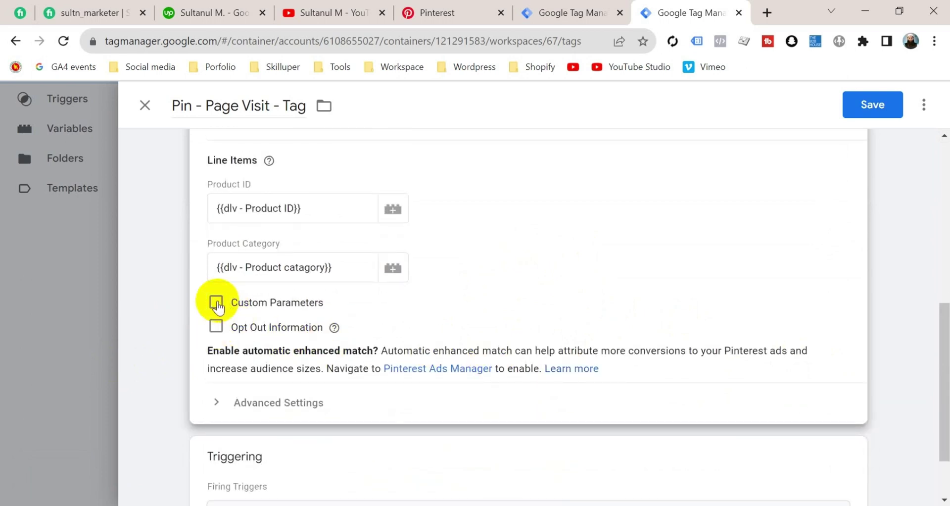
pyautogui.click(217, 302)
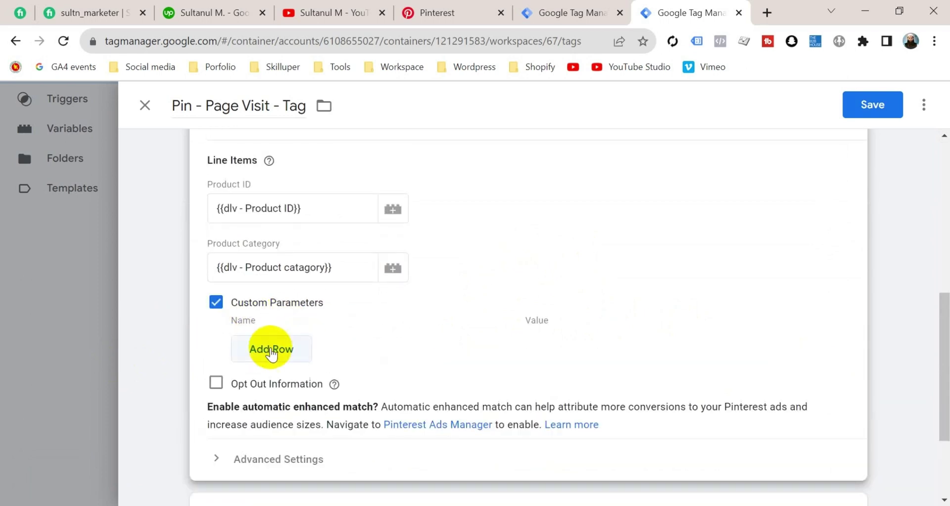
pyautogui.click(271, 352)
pyautogui.click(290, 345)
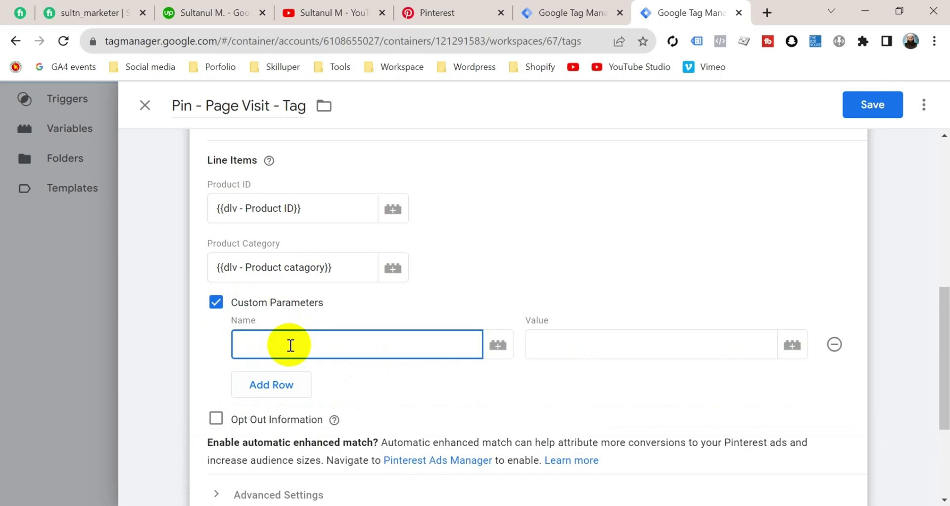
pyautogui.write('event_id')
pyautogui.click(653, 344)
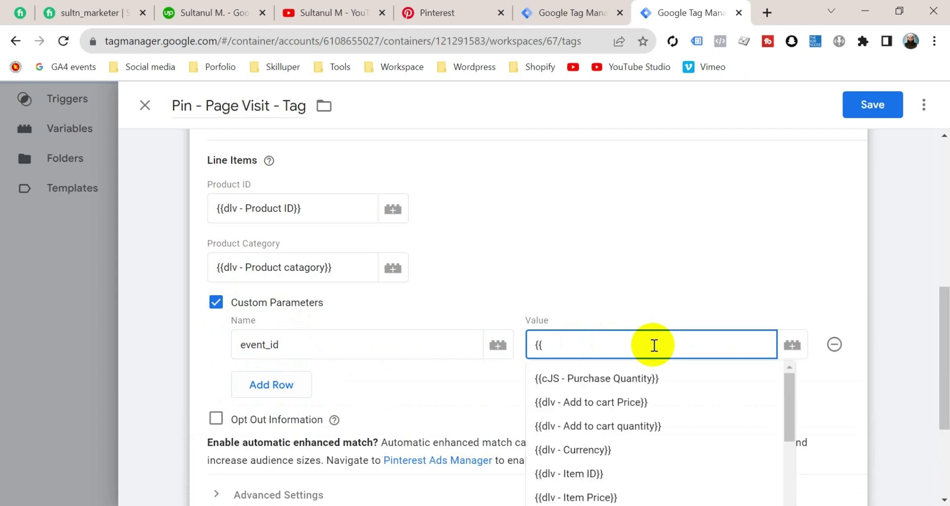
pyautogui.click(653, 344)
pyautogui.click(849, 104)
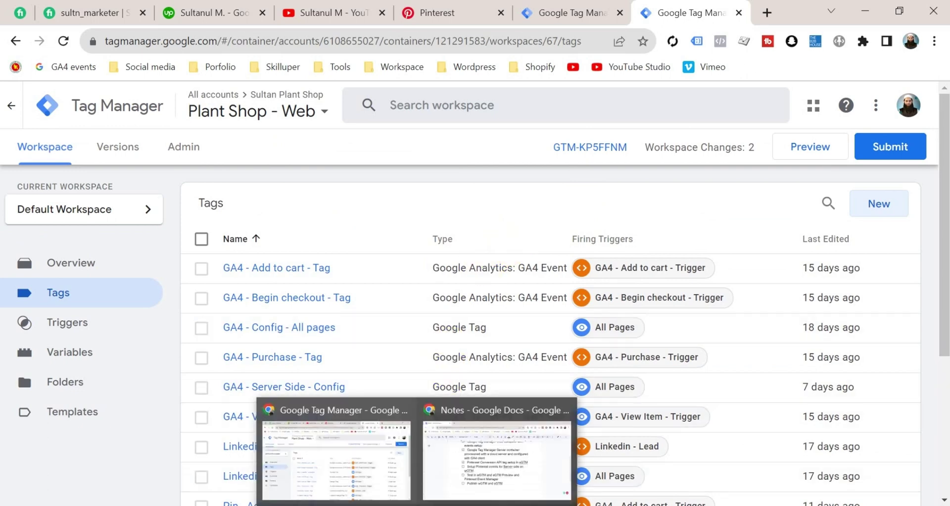
# Step: Switch to the Notes document in Google Docs to review the setup checklist
pyautogui.click(509, 450)
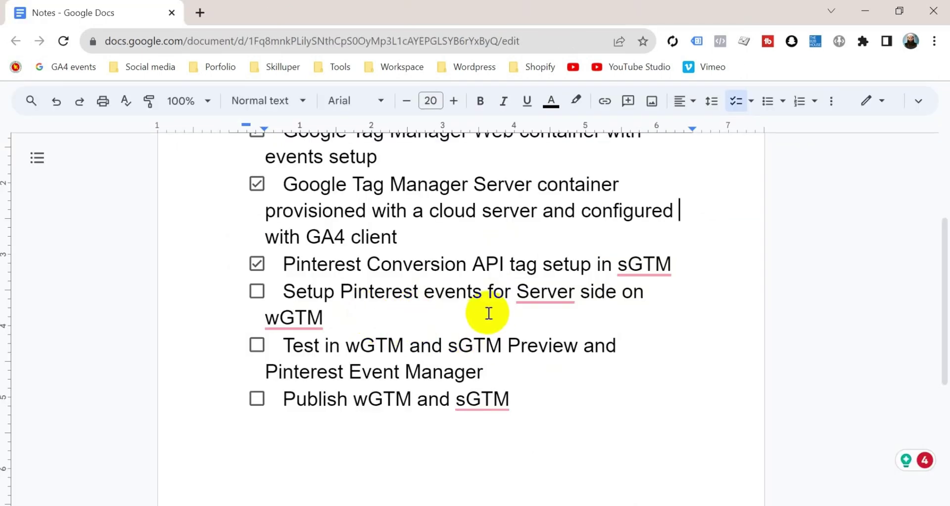
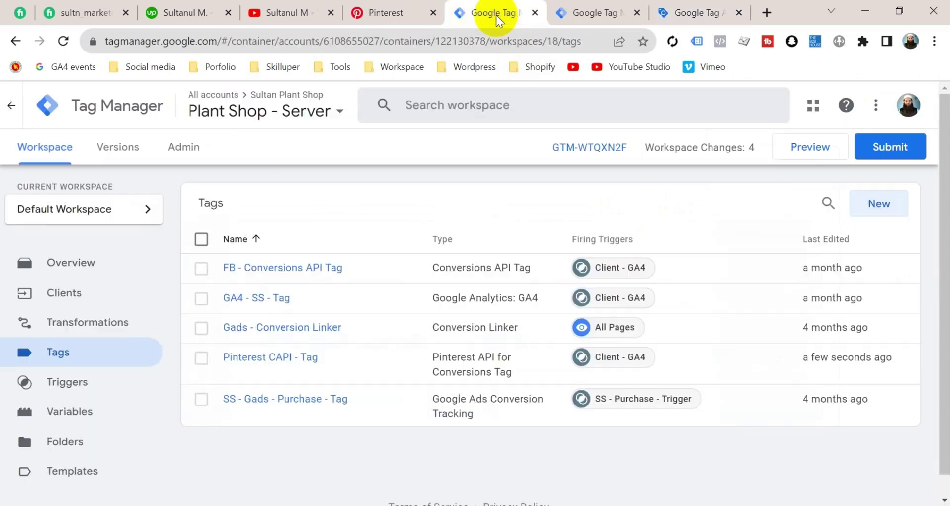
# Step: Start the preview of the Plant Shop - Server container and connect the web container's Tag Assistant preview to the plant shop site
pyautogui.click(807, 147)
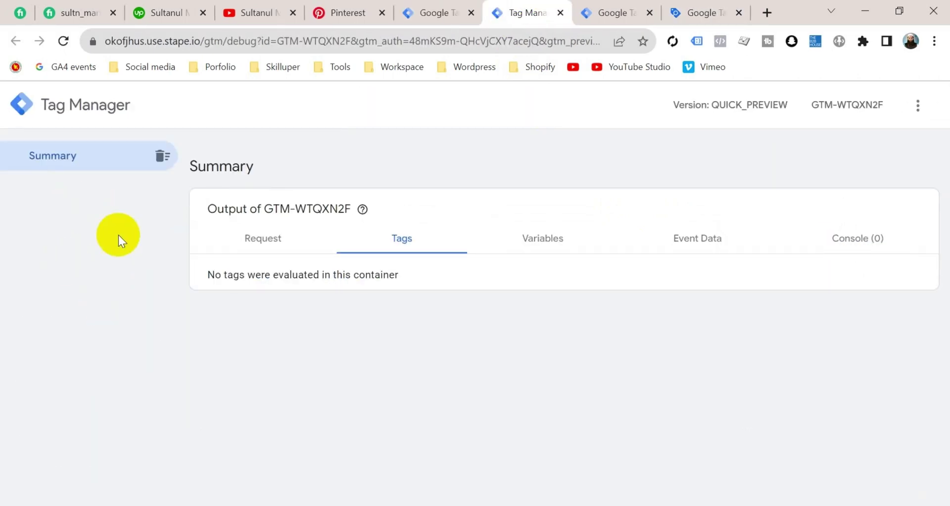
pyautogui.click(707, 11)
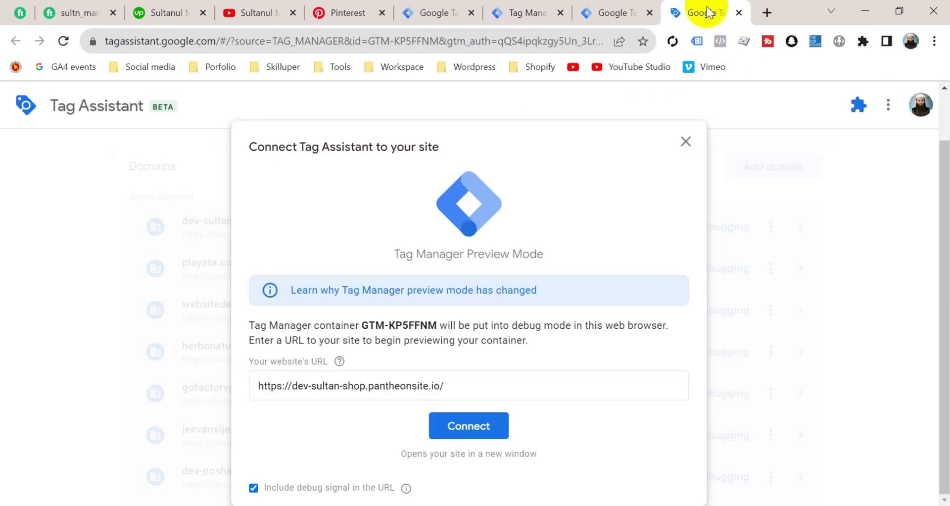
pyautogui.click(463, 387)
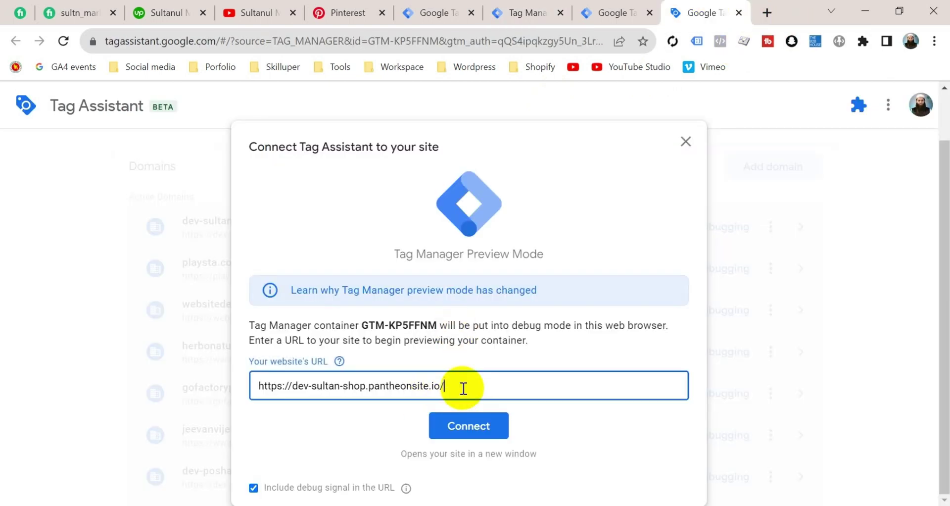
pyautogui.click(483, 426)
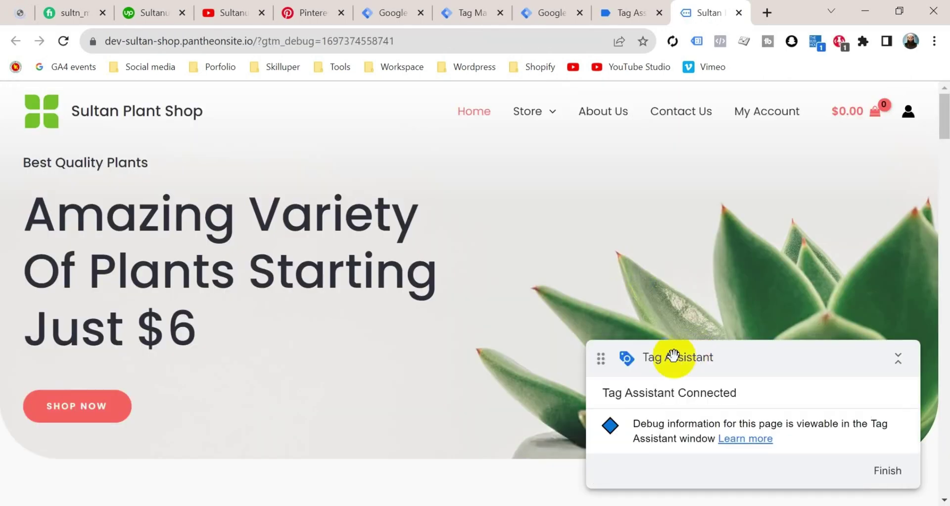
# Step: Open the Green Soil Lotus product page from the shop's home page
pyautogui.scroll(-10, 465, 398)
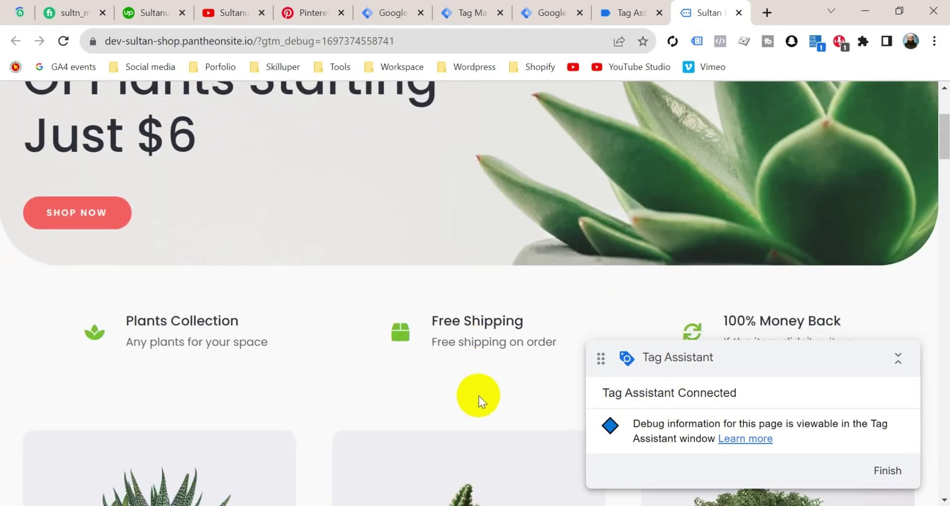
pyautogui.scroll(-5, 491, 369)
pyautogui.click(727, 290)
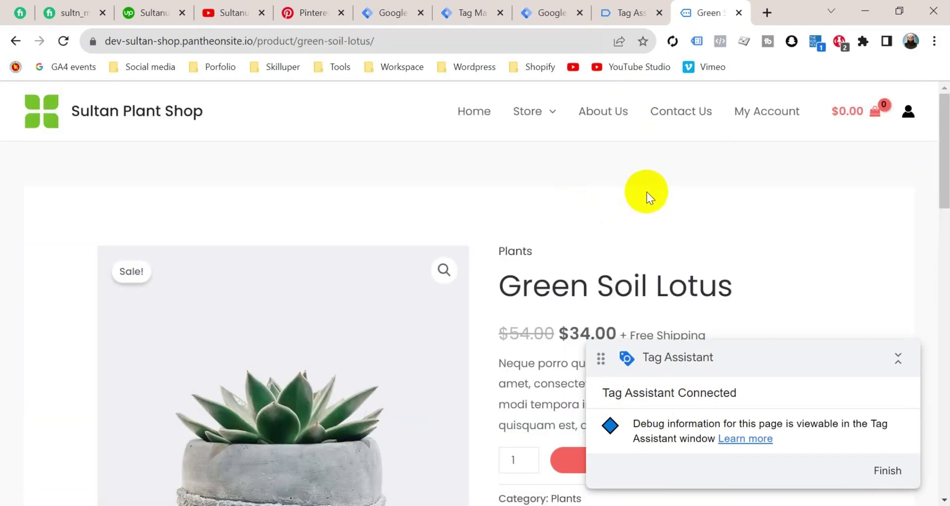
# Step: Examine which tags fired in the web container's Tag Assistant preview and in the server container's preview
pyautogui.click(633, 14)
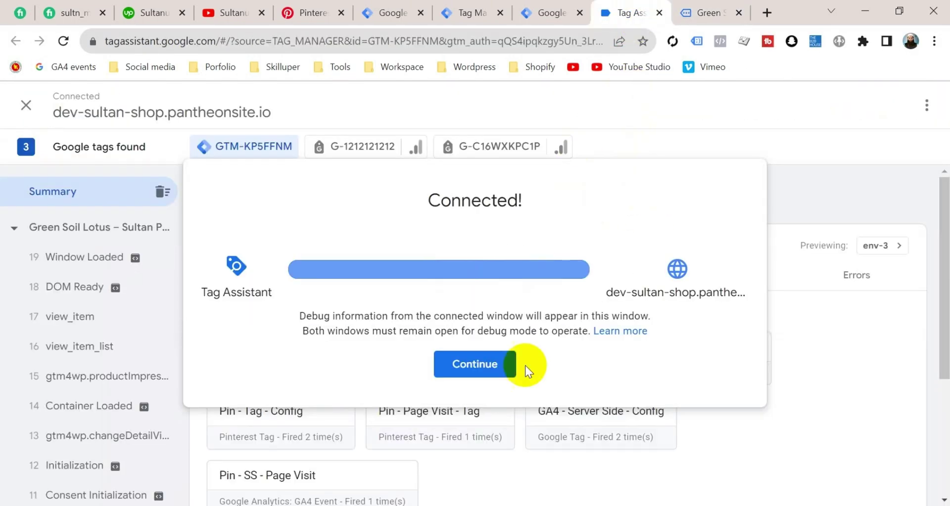
pyautogui.click(490, 375)
pyautogui.scroll(-2, 494, 381)
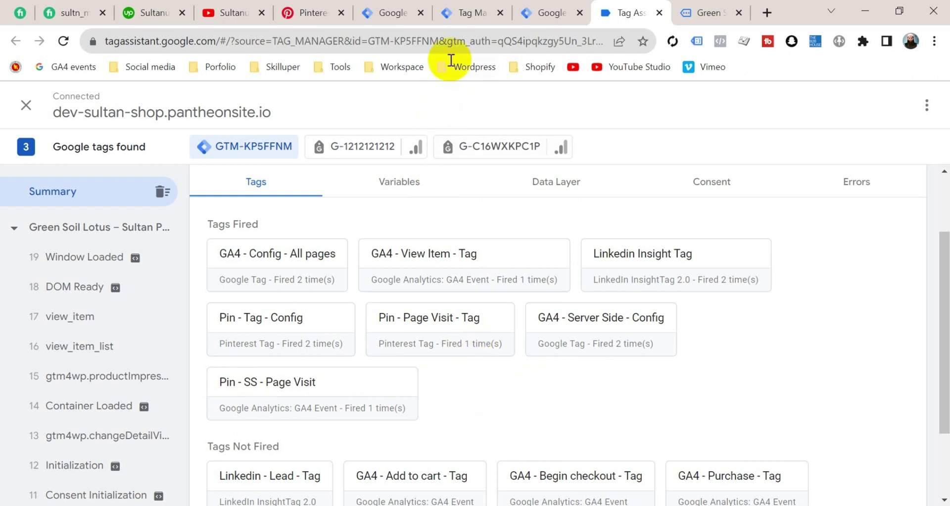
pyautogui.click(469, 14)
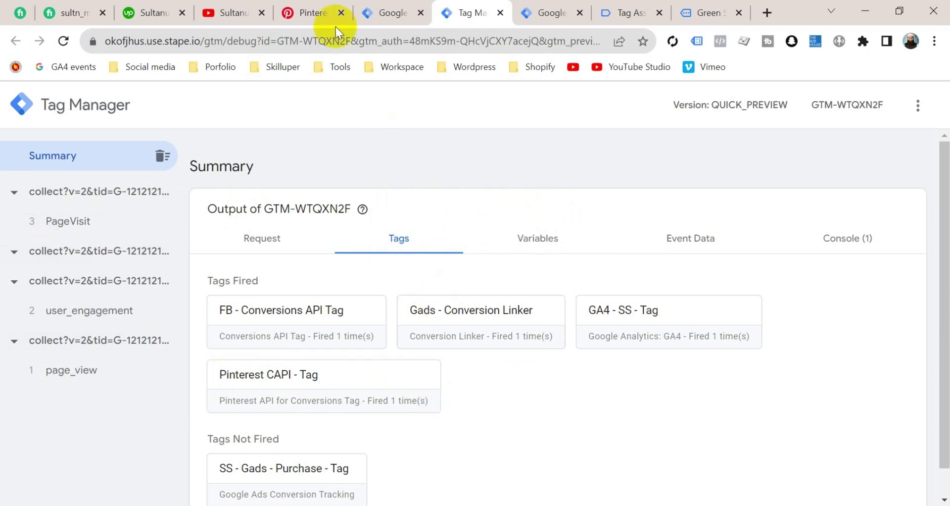
# Step: Reload the Pinterest event history and examine the ingestion sources by event type and the API for Conversions chart for PageVisit on Oct 15
pyautogui.click(315, 14)
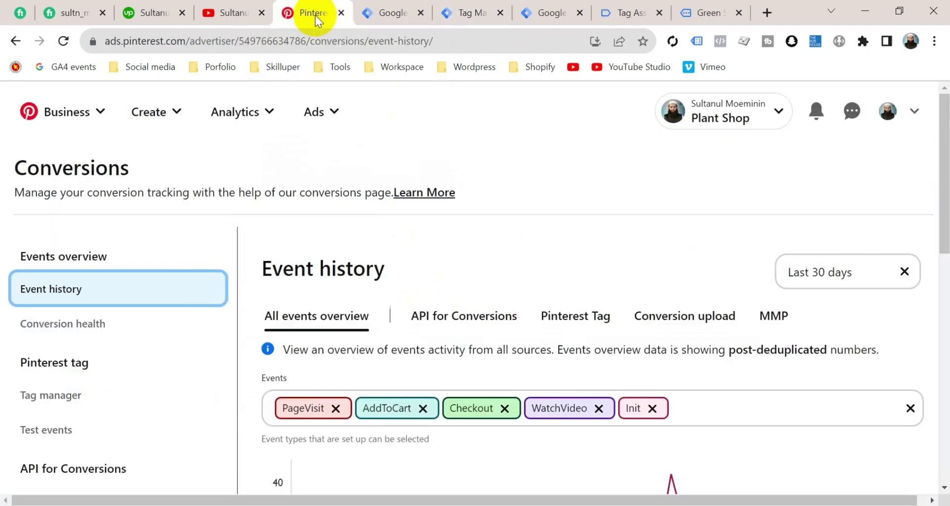
pyautogui.click(64, 41)
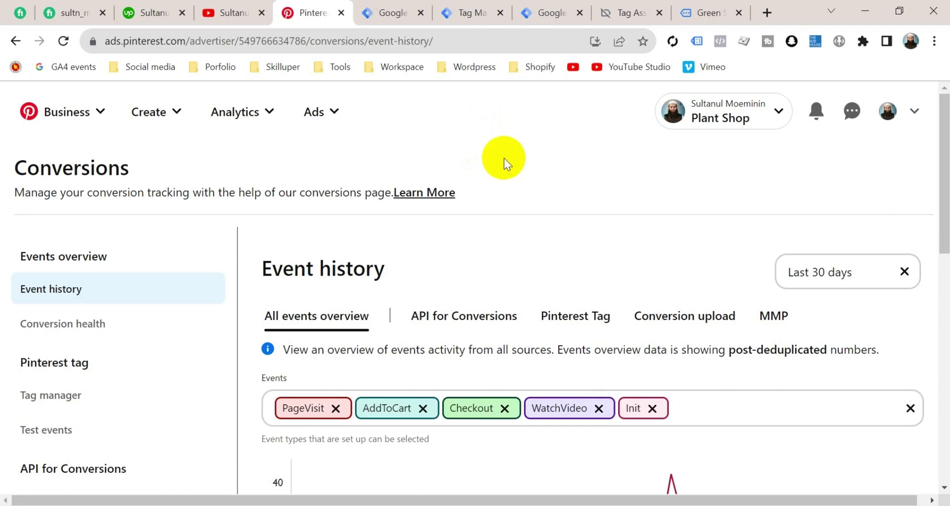
pyautogui.scroll(-9, 503, 159)
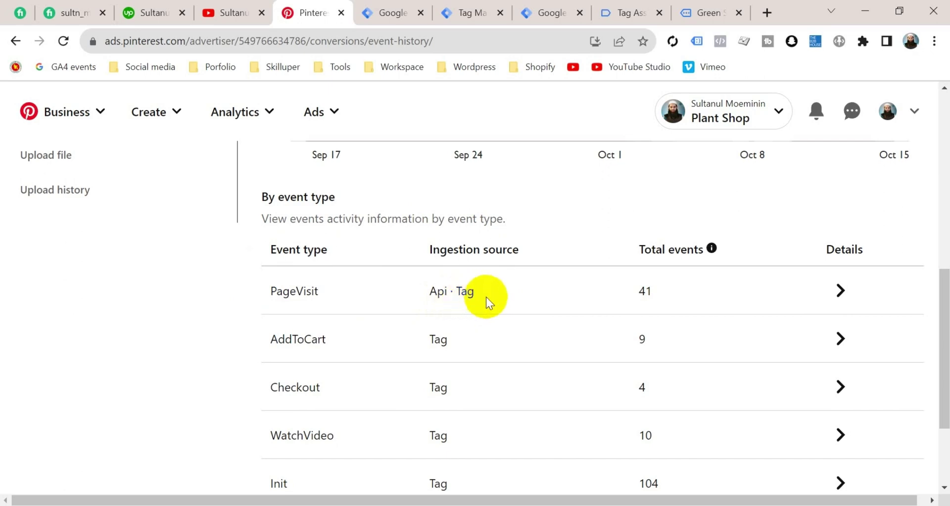
pyautogui.scroll(-1, 540, 285)
pyautogui.scroll(10, 539, 285)
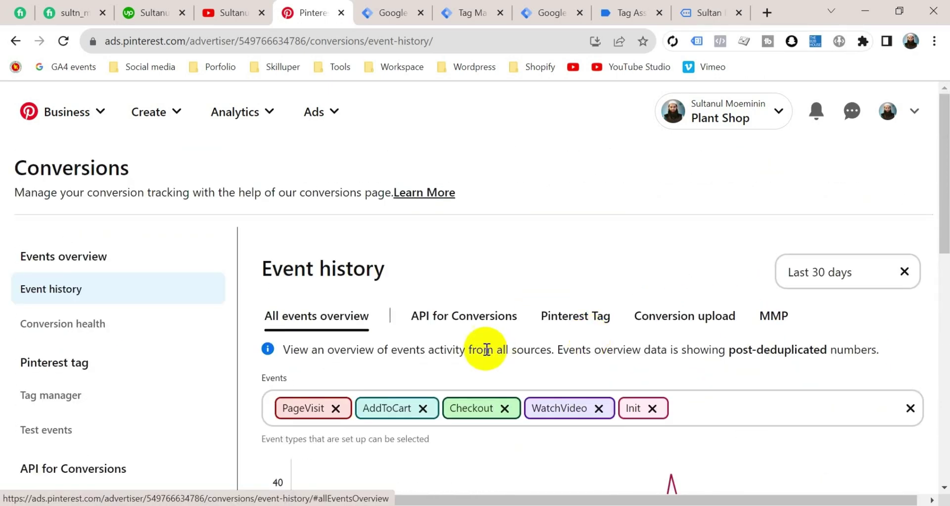
pyautogui.click(455, 315)
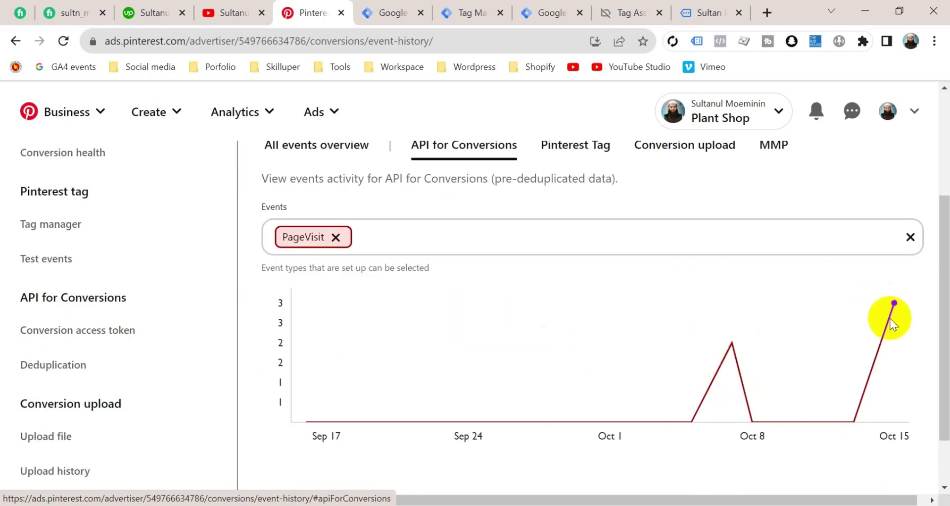
pyautogui.moveTo(891, 318)
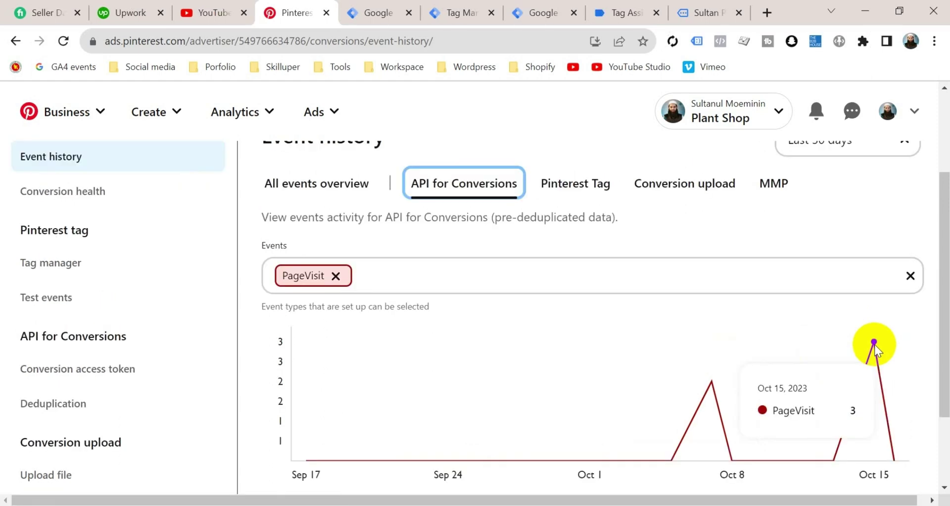
# Step: Switch to the Google Docs checklist and mark "Test in wGTM and sGTM Preview and Pinterest Event Manager" as done
pyautogui.hotkey('alt', 'Tab')
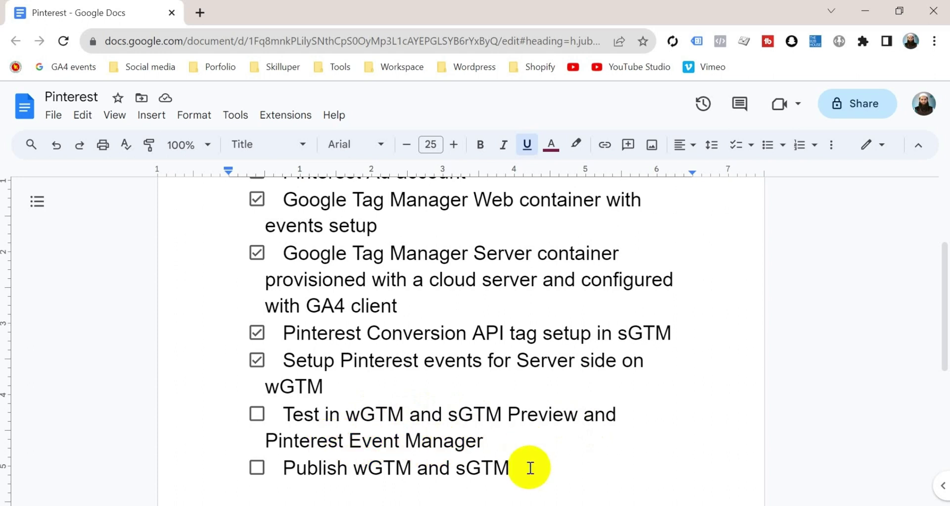
pyautogui.click(257, 415)
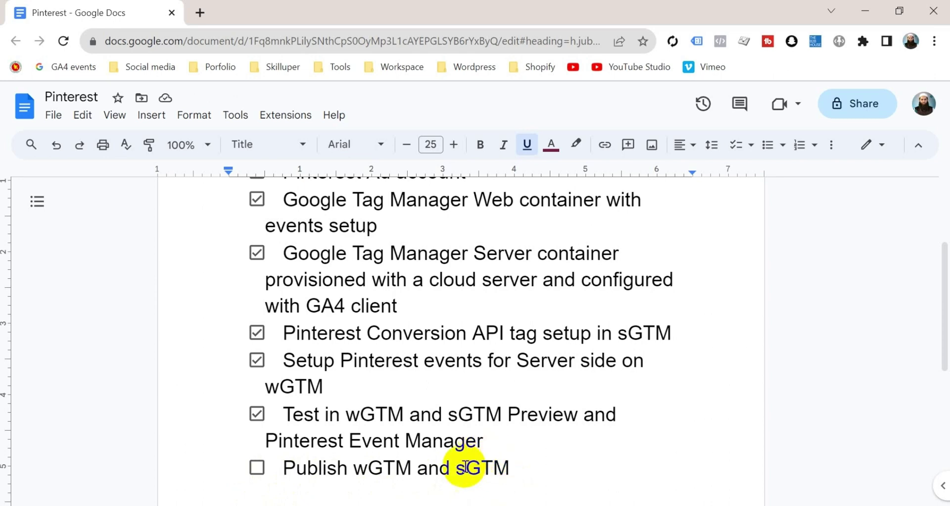
# Step: Switch to Google Tag Manager and publish the Plant Shop - Server container's changes as a version named "Pinterest API"
pyautogui.moveTo(416, 505)
pyautogui.click(336, 460)
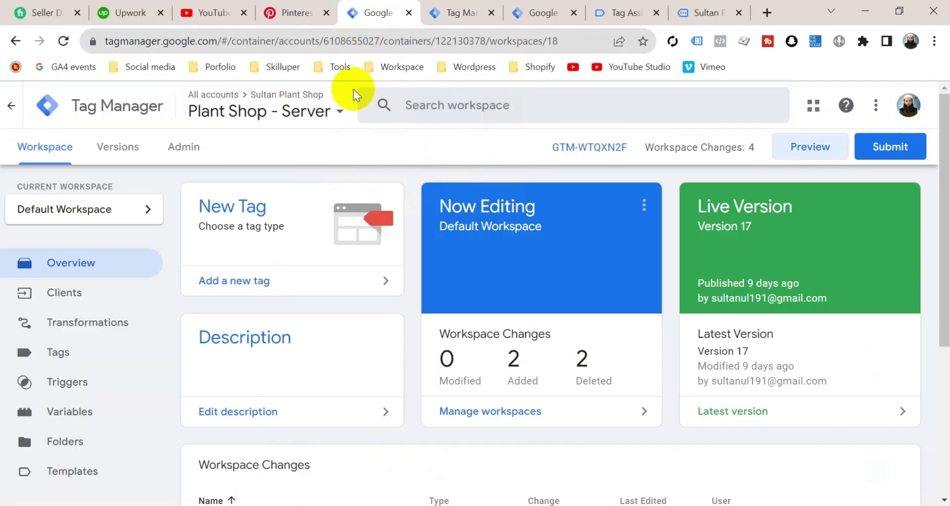
pyautogui.click(896, 147)
pyautogui.click(325, 273)
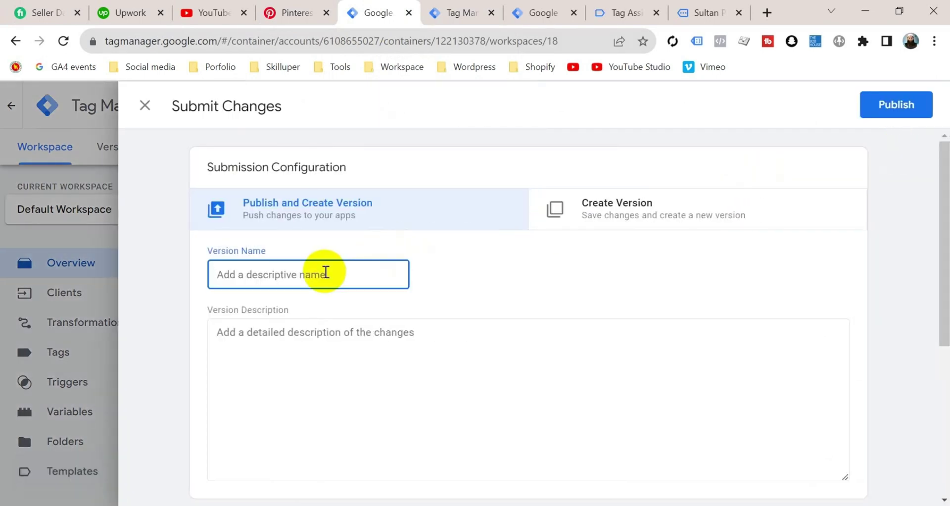
pyautogui.write('Pinterest API')
pyautogui.click(895, 105)
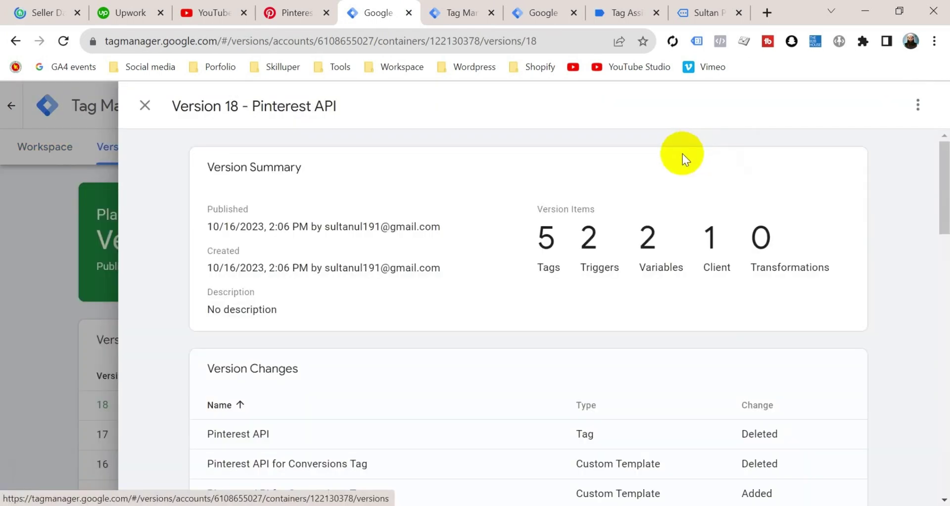
# Step: Publish the Plant Shop - Web container's workspace changes as a version named "Pinterest API"
pyautogui.click(542, 13)
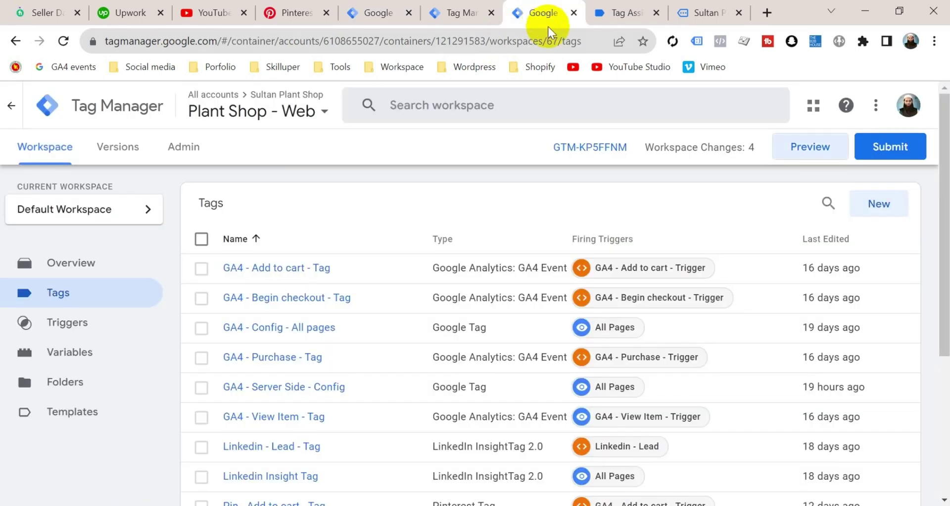
pyautogui.click(886, 150)
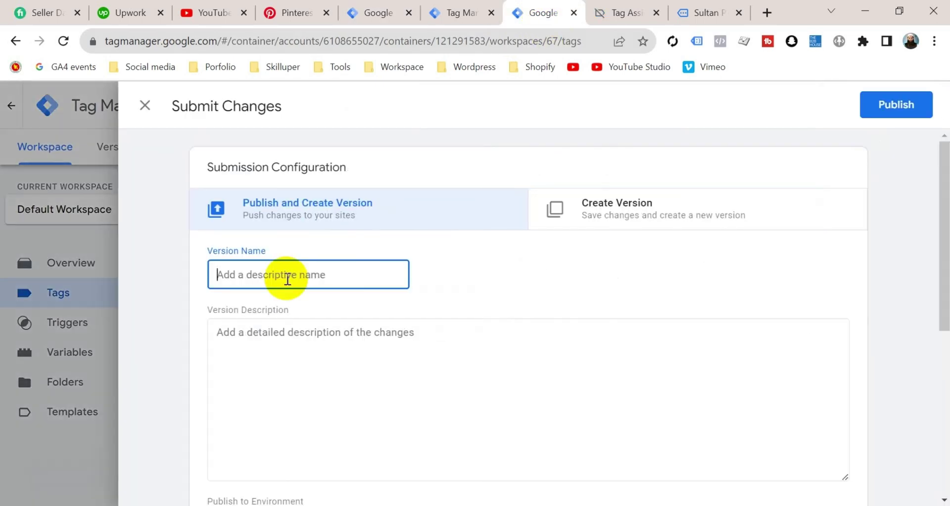
pyautogui.write('Pinterest API')
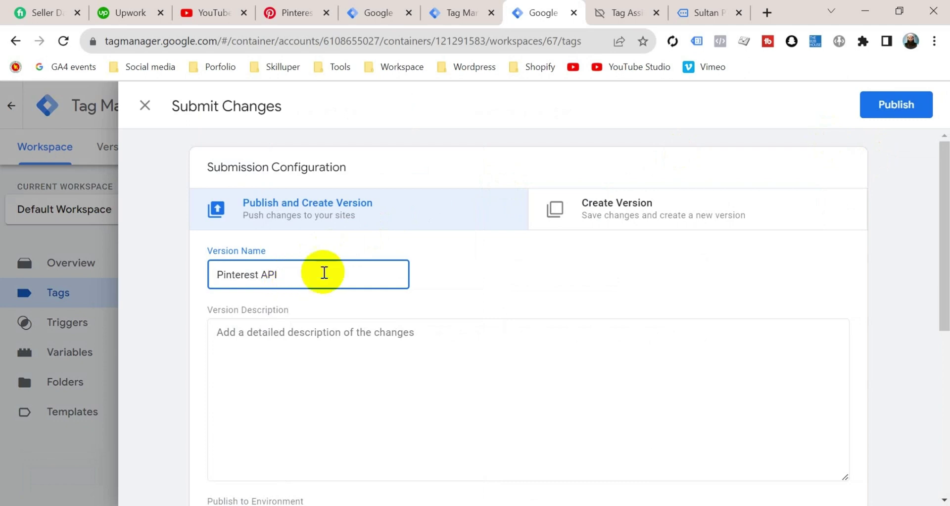
pyautogui.click(885, 118)
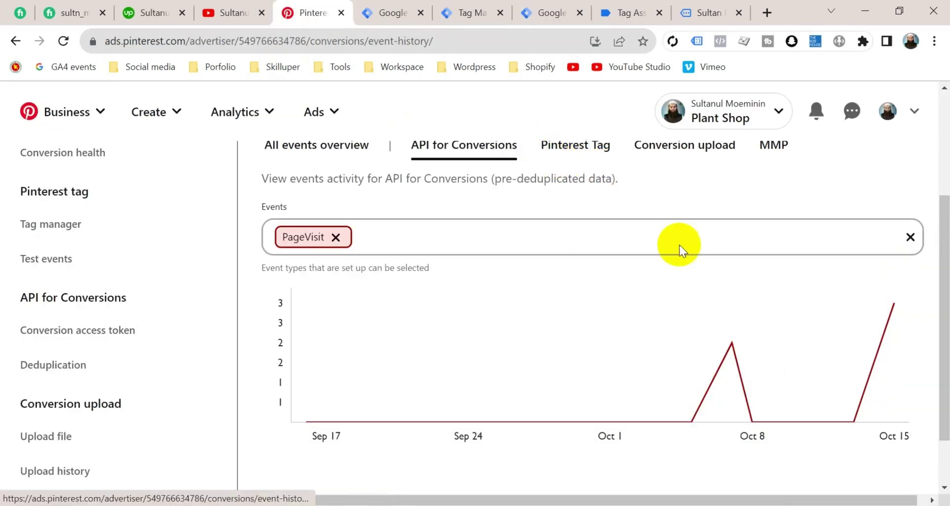
# Step: View the marketer's Fiverr and Upwork profiles and return to the YouTube channel page
pyautogui.click(234, 16)
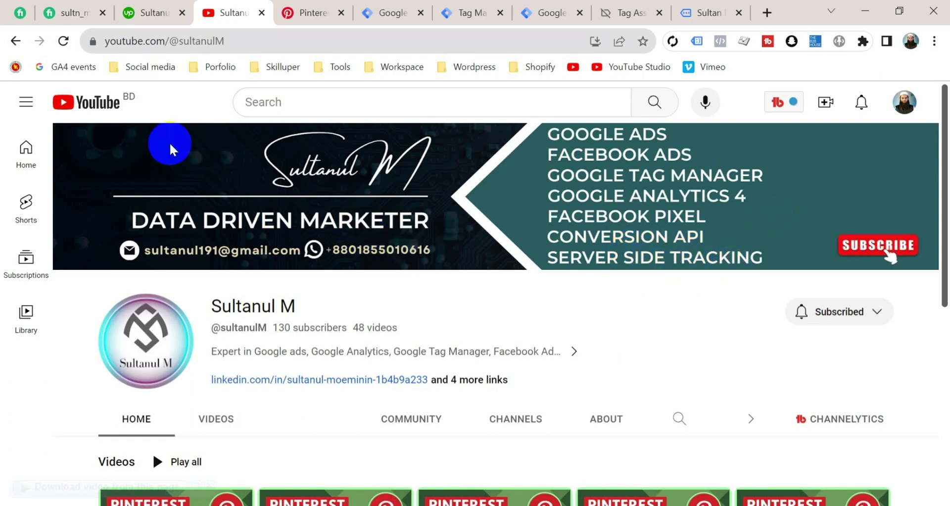
pyautogui.click(72, 11)
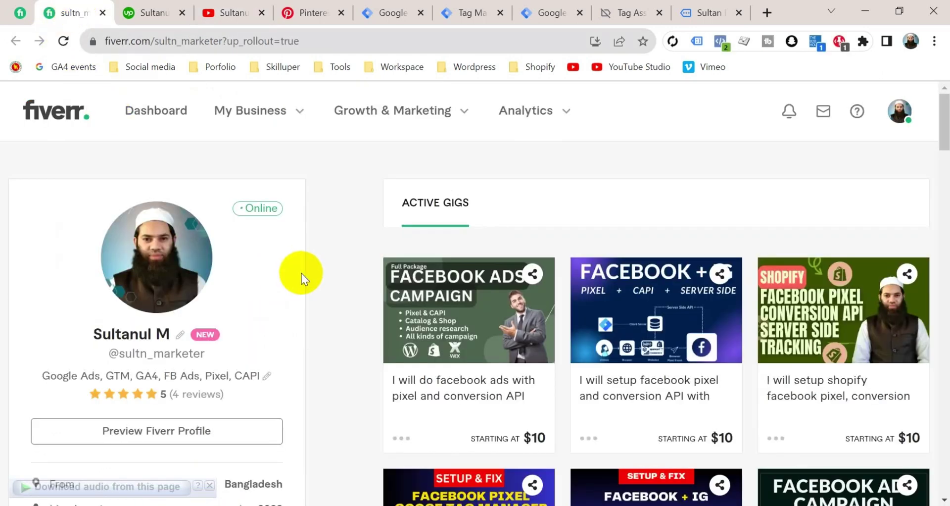
pyautogui.click(157, 13)
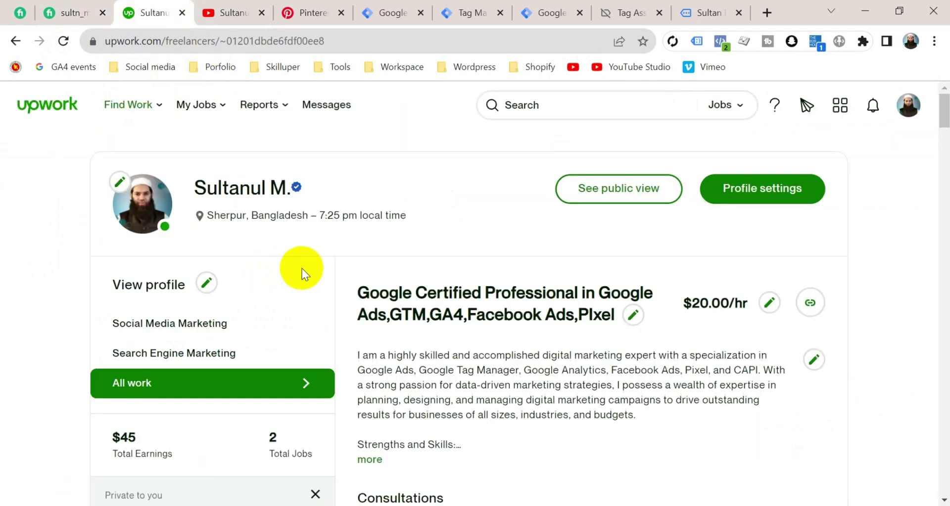
pyautogui.click(230, 15)
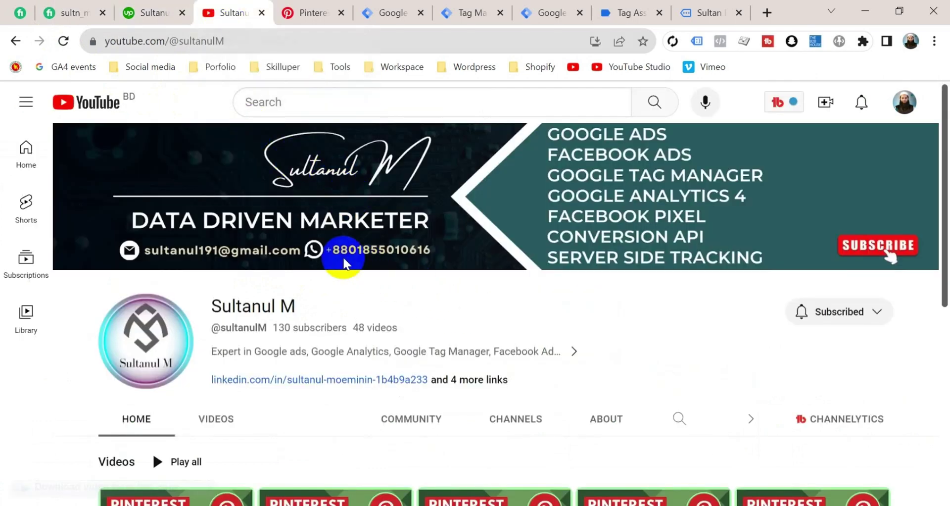